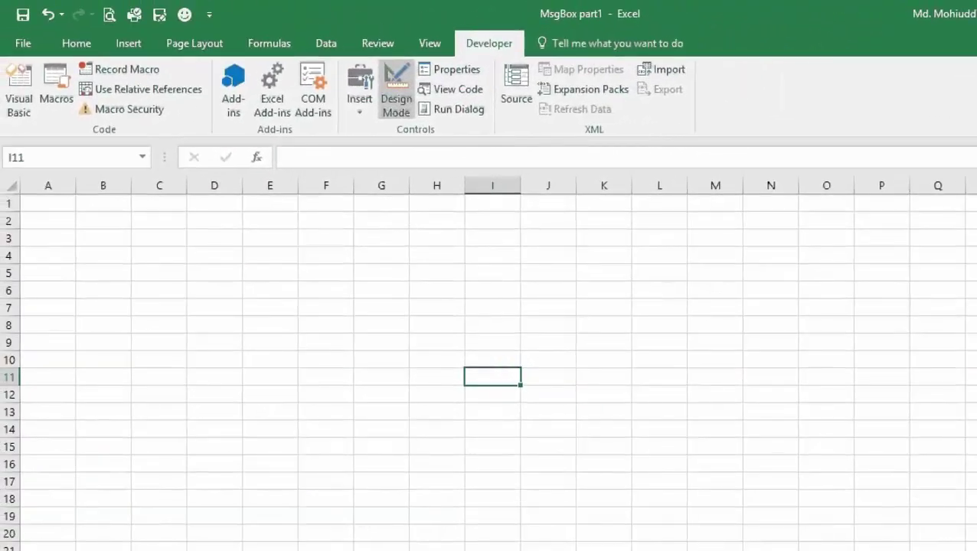
Step: Insert an ActiveX command button near cells G1:H2
{"action": "left_click", "coordinate": [436, 376]}
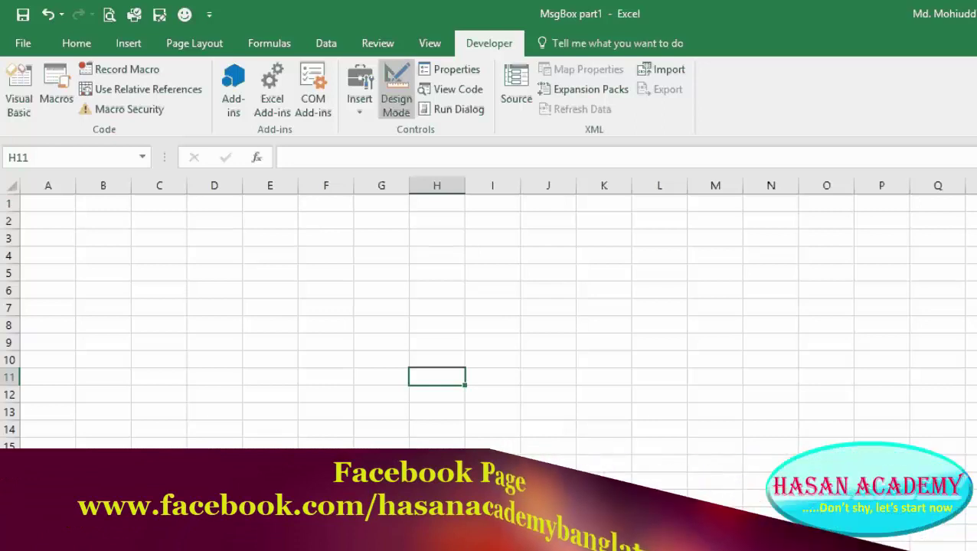
{"action": "left_click", "coordinate": [358, 106]}
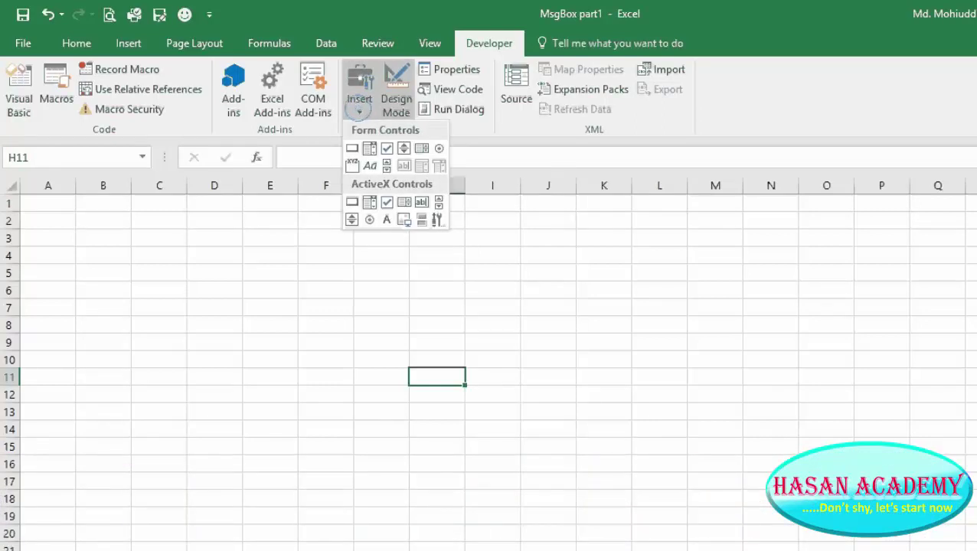
{"action": "left_click", "coordinate": [351, 201]}
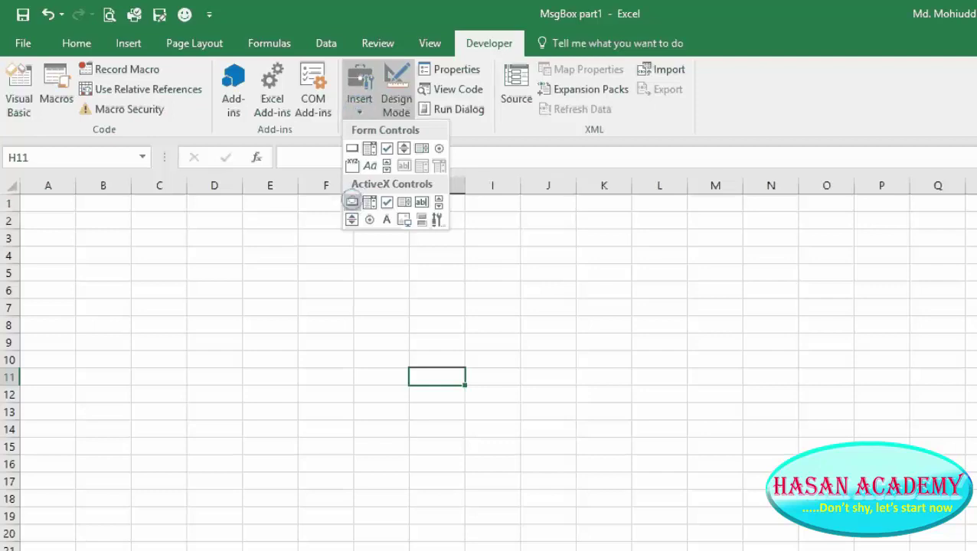
{"action": "left_click", "coordinate": [348, 202]}
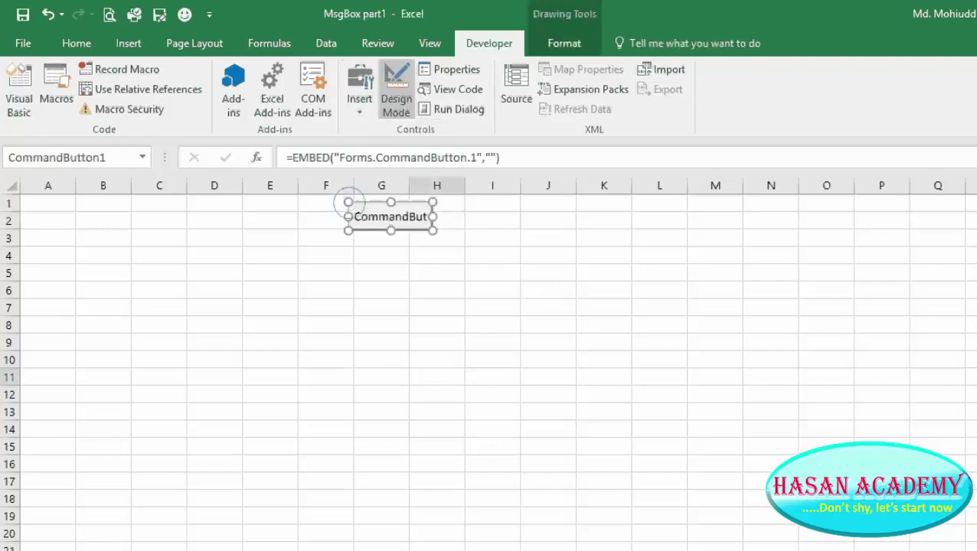
Step: Widen CommandButton1 so its full caption shows
{"action": "left_click", "coordinate": [457, 221]}
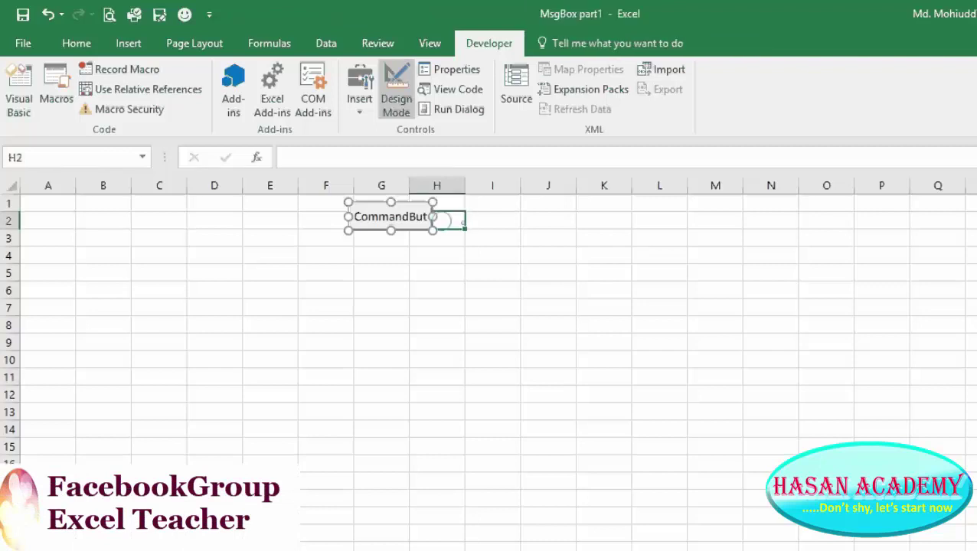
{"action": "left_click", "coordinate": [404, 220]}
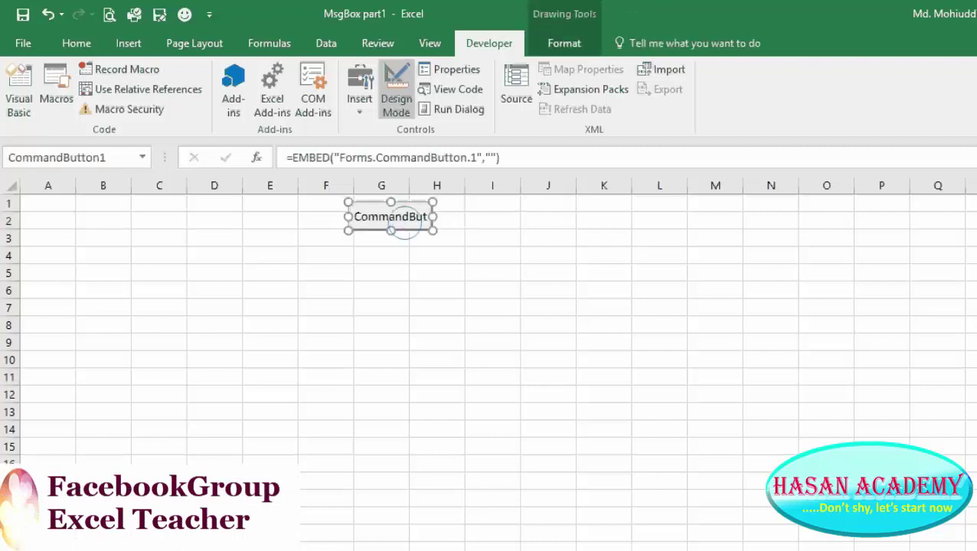
{"action": "left_click_drag", "start_coordinate": [433, 216], "coordinate": [534, 216]}
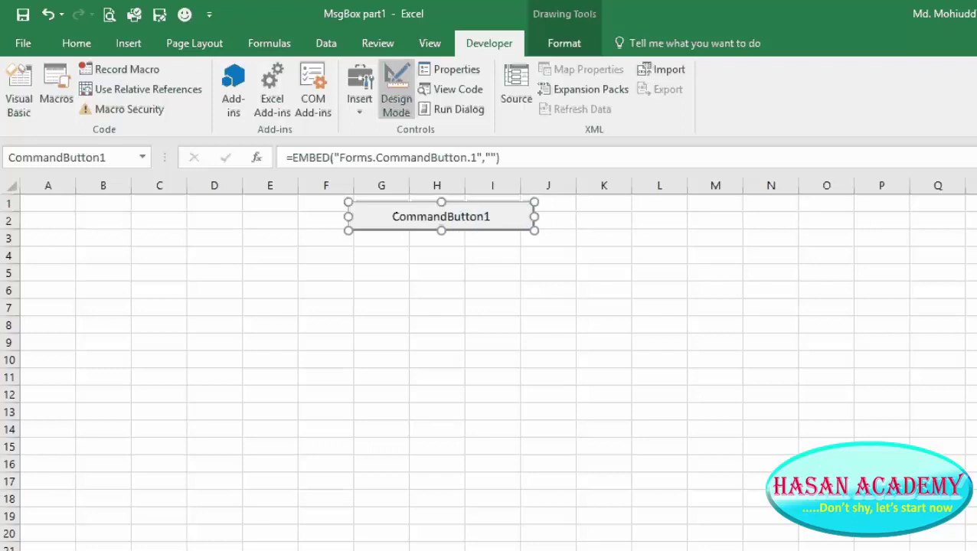
Step: Write MsgBox "Hasan Academy" in CommandButton1_Click, then return to the Excel workbook
{"action": "type", "text": "m"}
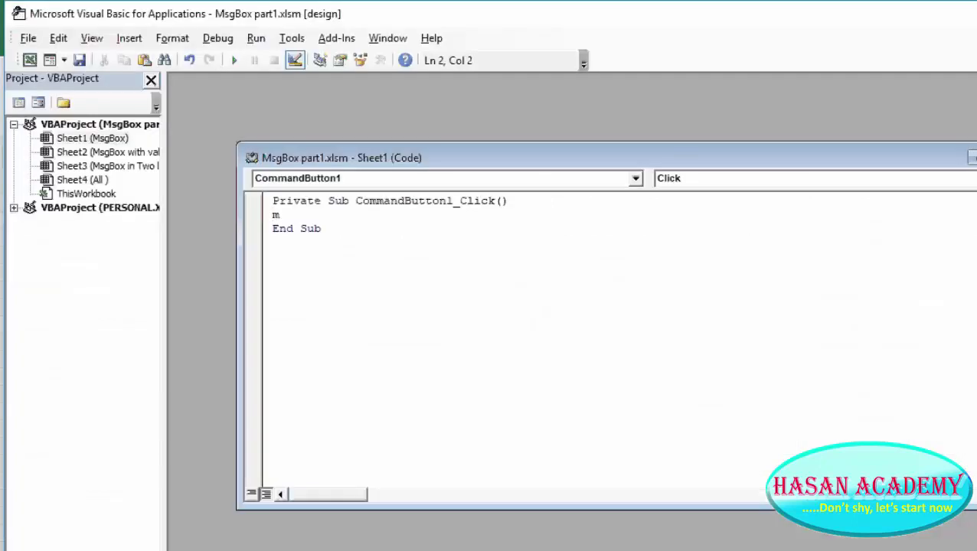
{"action": "key", "text": "BackSpace"}
{"action": "type", "text": "Ms"}
{"action": "type", "text": "gBox"}
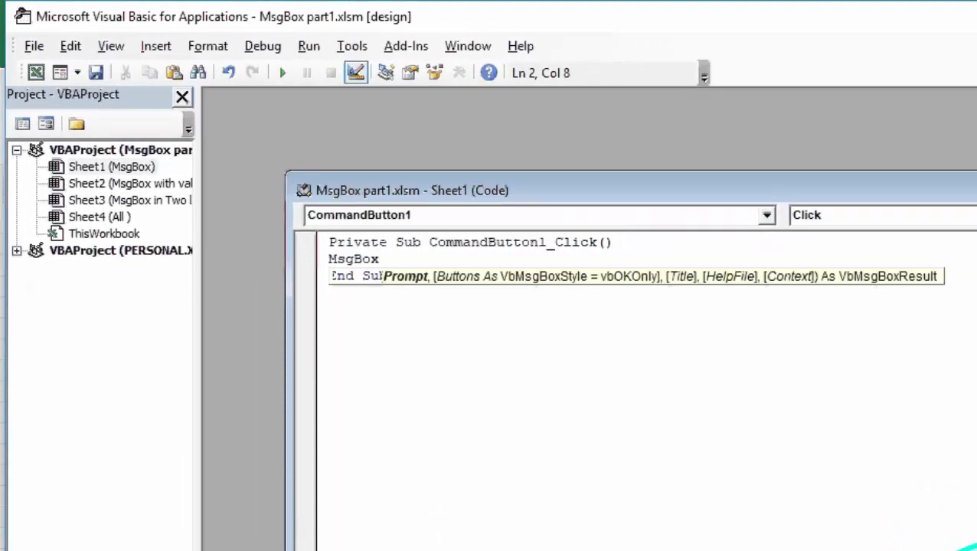
{"action": "type", "text": " \"H"}
{"action": "type", "text": "s"}
{"action": "key", "text": "BackSpace"}
{"action": "key", "text": "BackSpace"}
{"action": "type", "text": "As"}
{"action": "key", "text": "BackSpace"}
{"action": "key", "text": "BackSpace"}
{"action": "type", "text": "Hasan"}
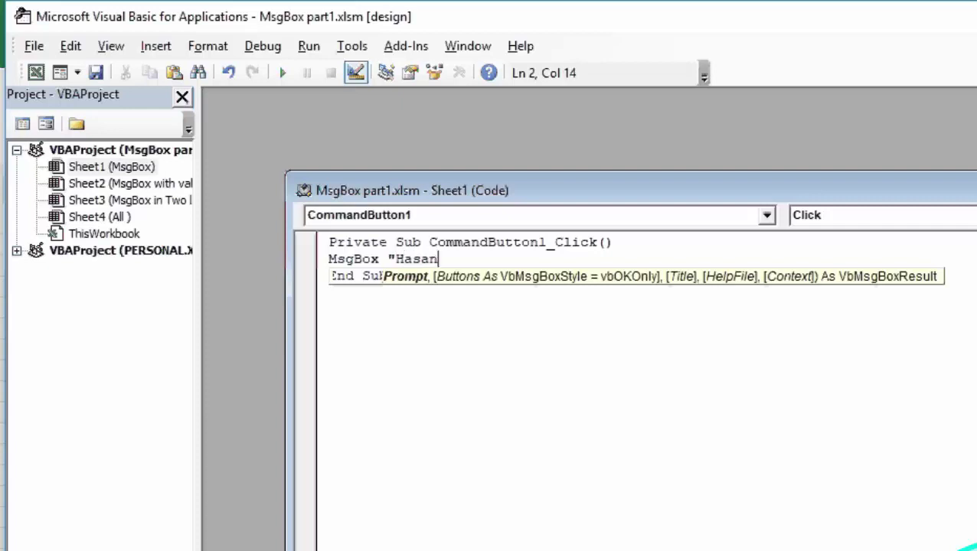
{"action": "type", "text": " Aca"}
{"action": "type", "text": "demy"}
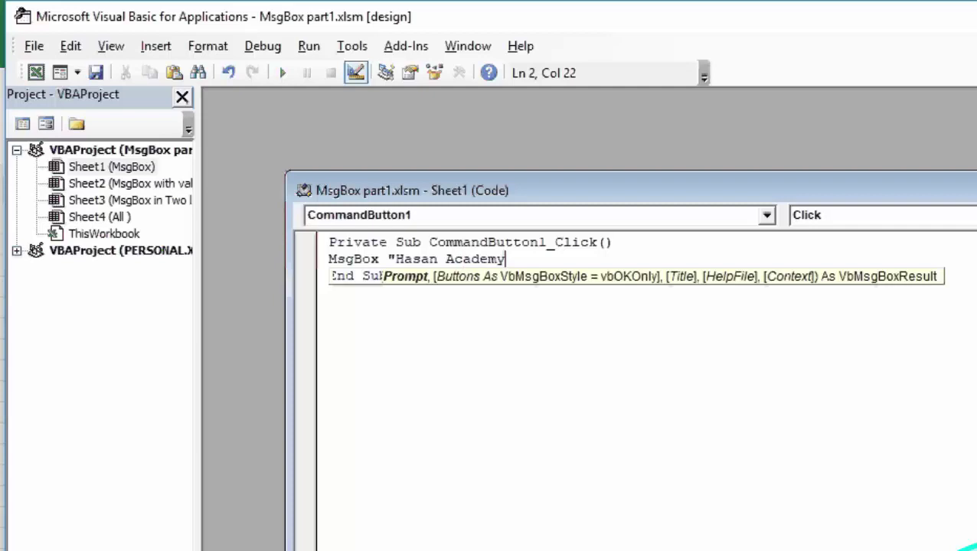
{"action": "type", "text": "\""}
{"action": "left_click", "coordinate": [447, 323]}
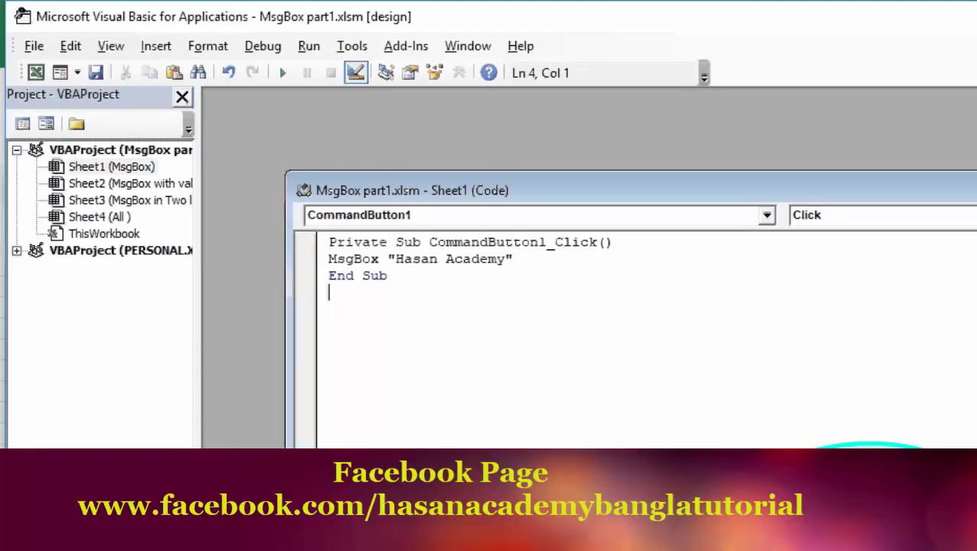
{"action": "left_click", "coordinate": [36, 72]}
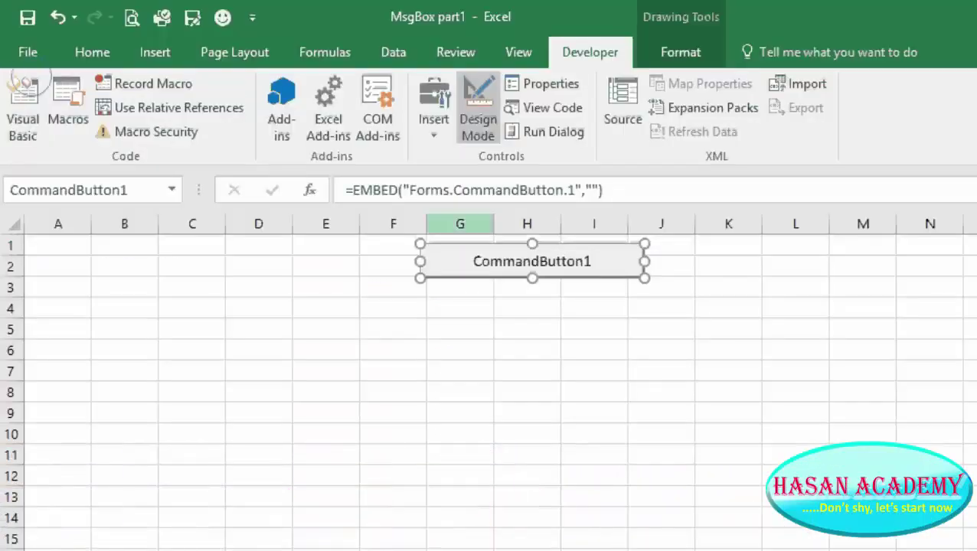
Step: Leave Design Mode, confirm the button shows the Hasan Academy message, then switch to the MsgBox with value sheet
{"action": "left_click", "coordinate": [475, 306]}
{"action": "left_click", "coordinate": [515, 266]}
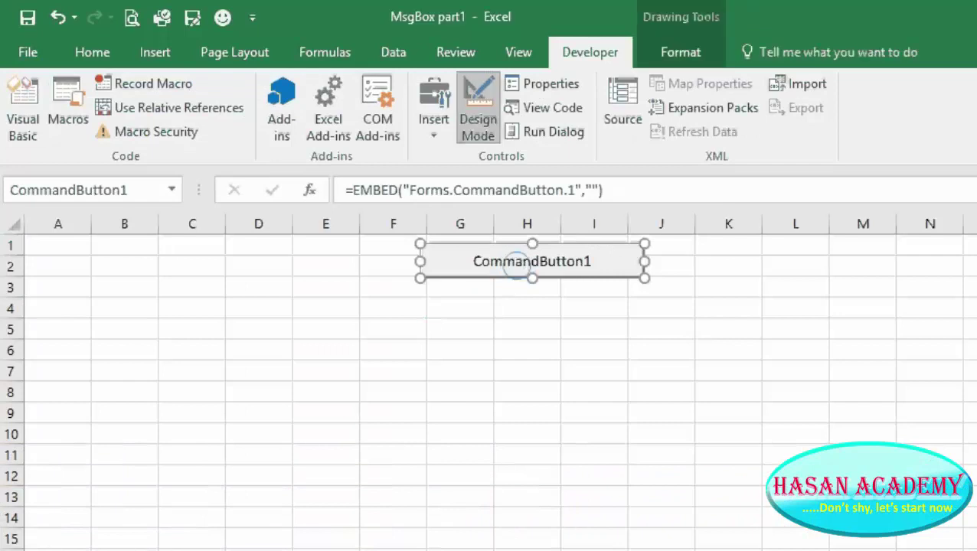
{"action": "left_click", "coordinate": [460, 307]}
{"action": "left_click", "coordinate": [478, 111]}
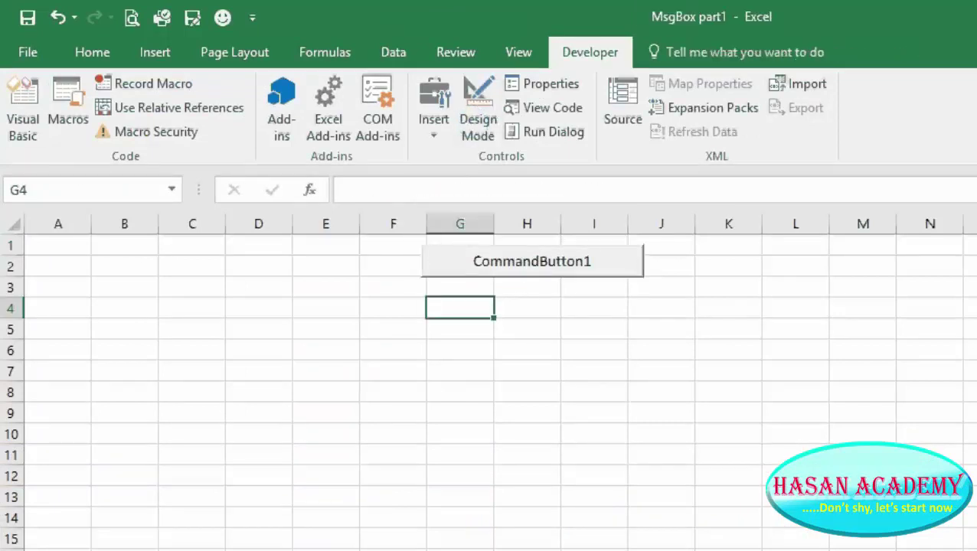
{"action": "left_click", "coordinate": [496, 261]}
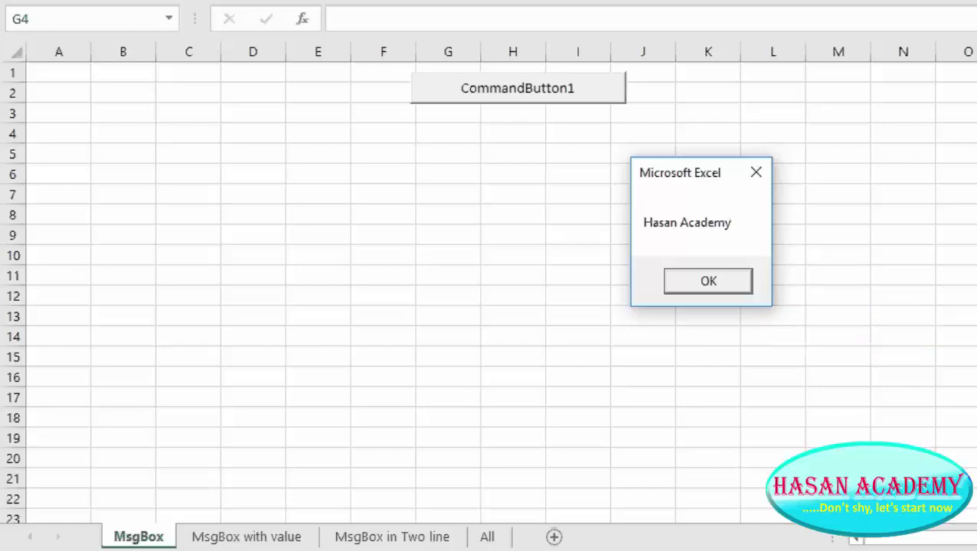
{"action": "left_click", "coordinate": [700, 288]}
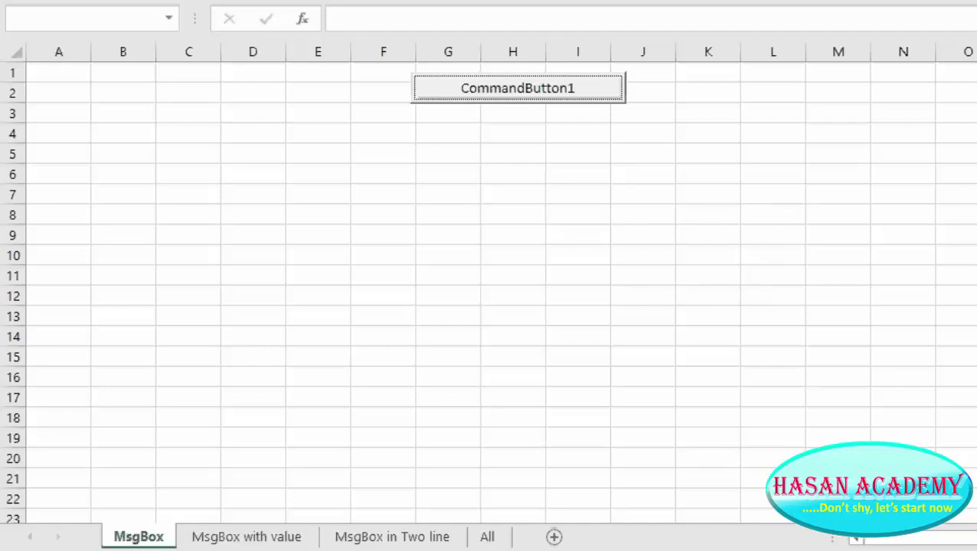
{"action": "left_click", "coordinate": [245, 528]}
Step: Draw an ActiveX command button over G3:H4 and open its Click procedure
{"action": "left_click", "coordinate": [401, 230]}
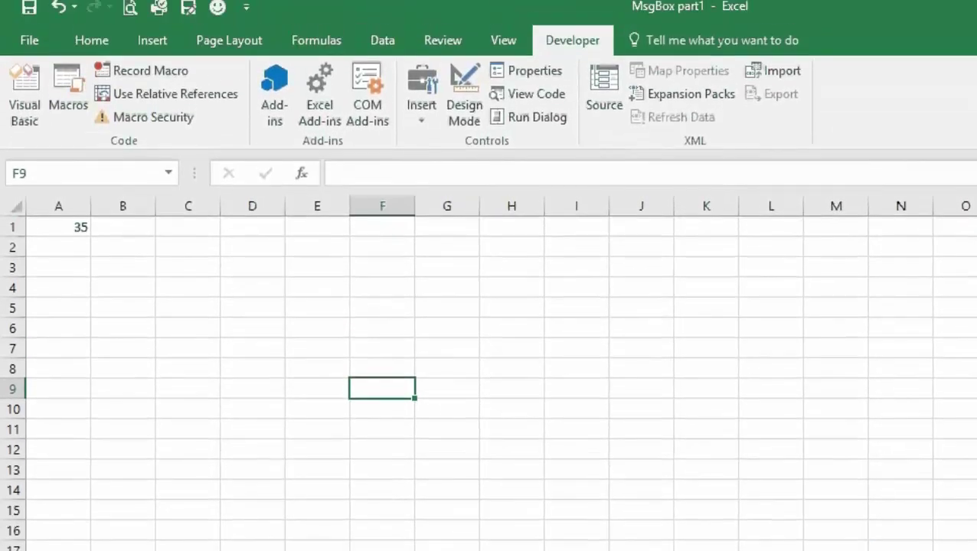
{"action": "left_click", "coordinate": [462, 361]}
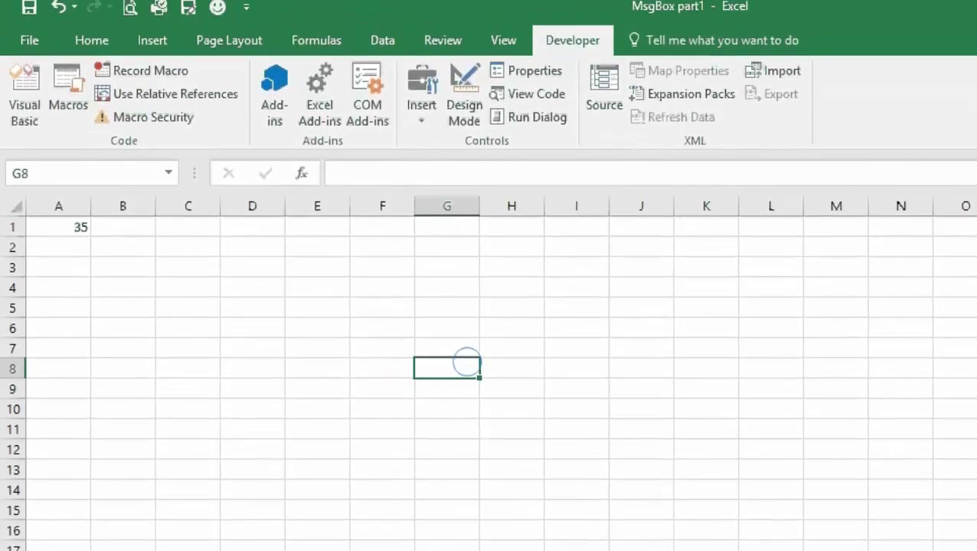
{"action": "left_click", "coordinate": [421, 103]}
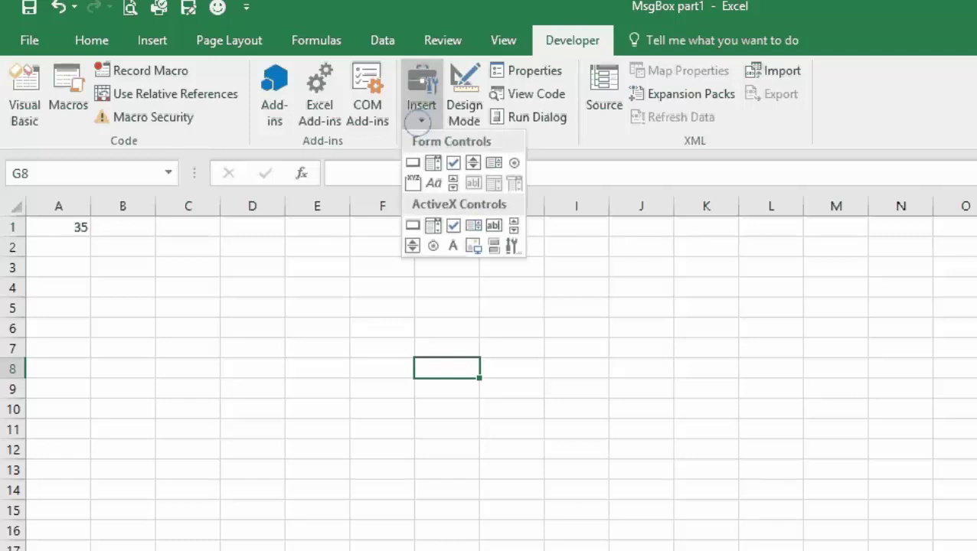
{"action": "left_click", "coordinate": [412, 226]}
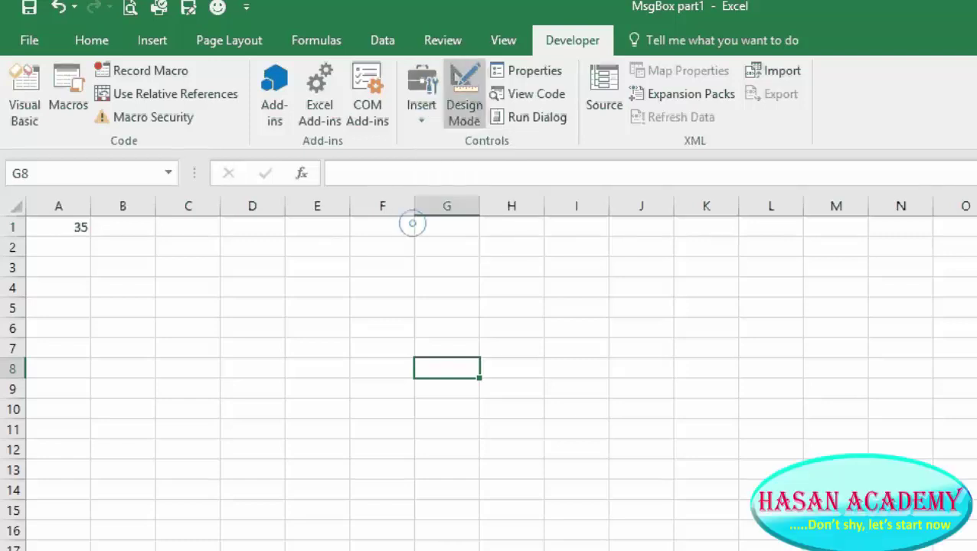
{"action": "mouse_move", "coordinate": [397, 248]}
{"action": "left_mouse_down"}
{"action": "mouse_move", "coordinate": [523, 277]}
{"action": "mouse_move", "coordinate": [548, 300]}
{"action": "left_mouse_up"}
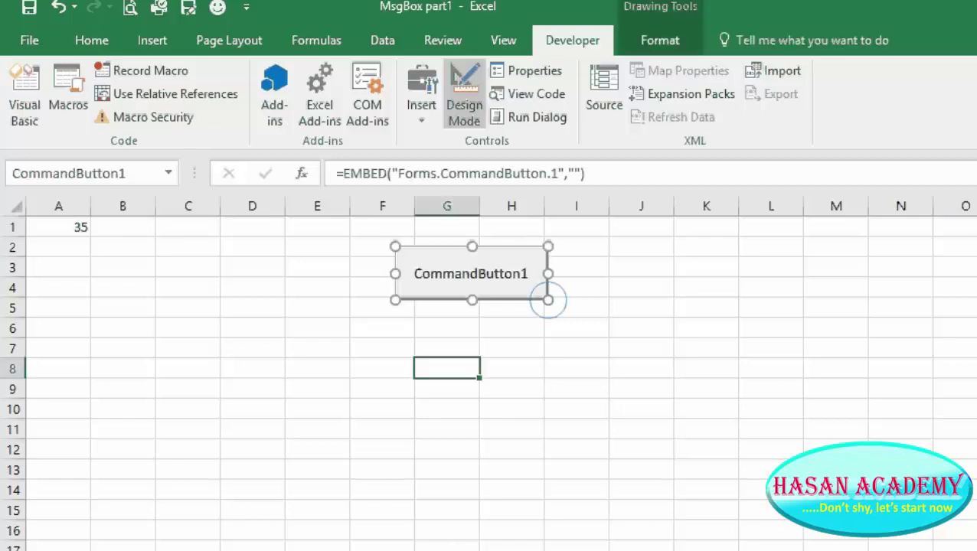
{"action": "double_click", "coordinate": [502, 283]}
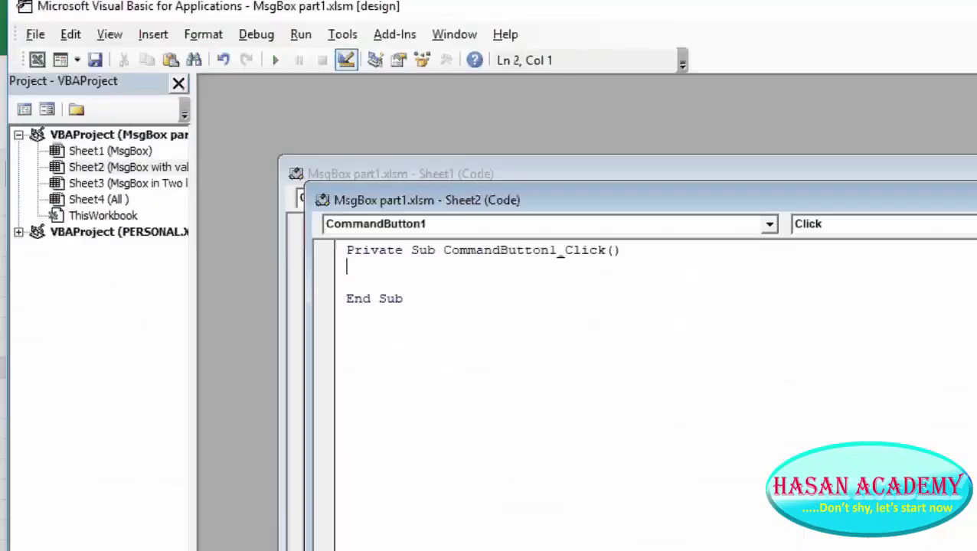
Step: Enter the code line MsgBox "Entered Value is " & Range("A1").Value
{"action": "type", "text": "Ms"}
{"action": "type", "text": "gBox"}
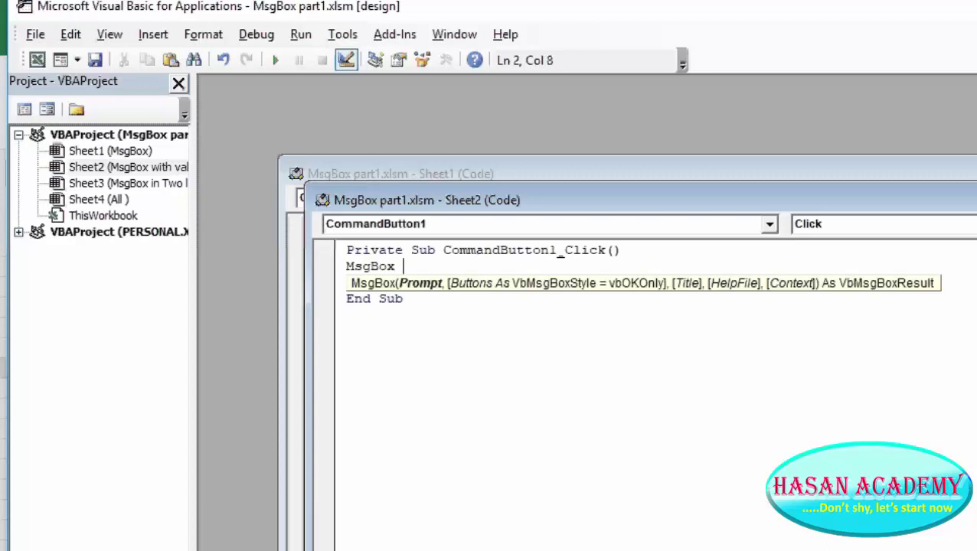
{"action": "type", "text": " \""}
{"action": "type", "text": "Ente"}
{"action": "type", "text": "r"}
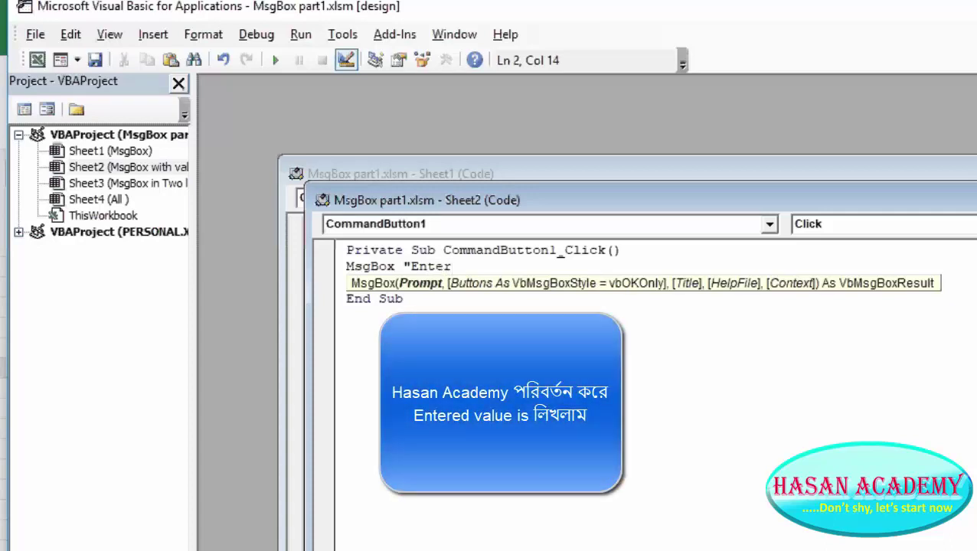
{"action": "type", "text": "ed "}
{"action": "type", "text": "Value"}
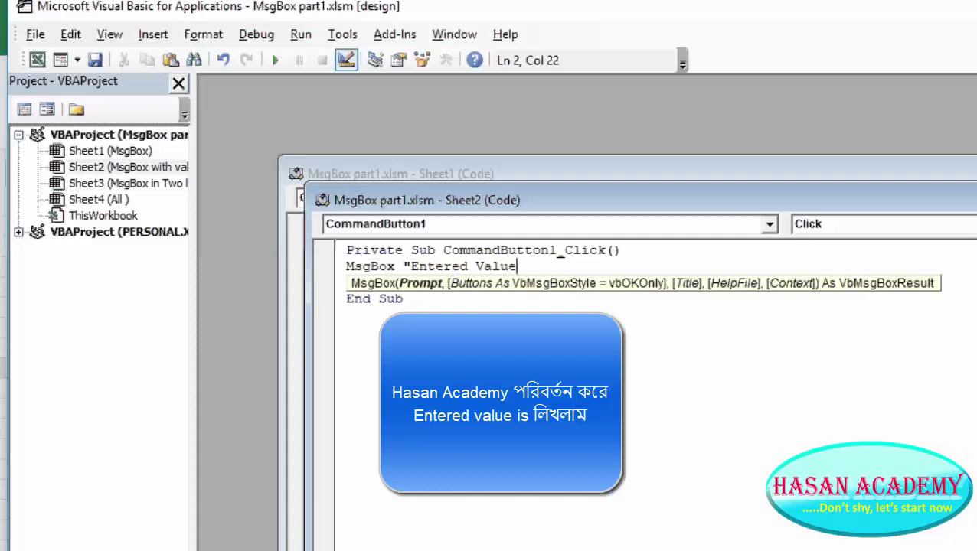
{"action": "type", "text": " is "}
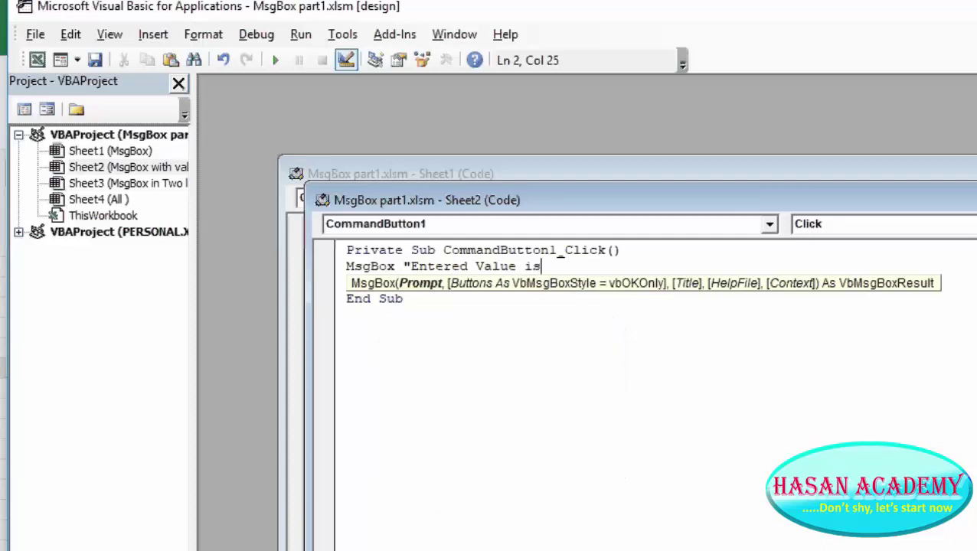
{"action": "type", "text": "\""}
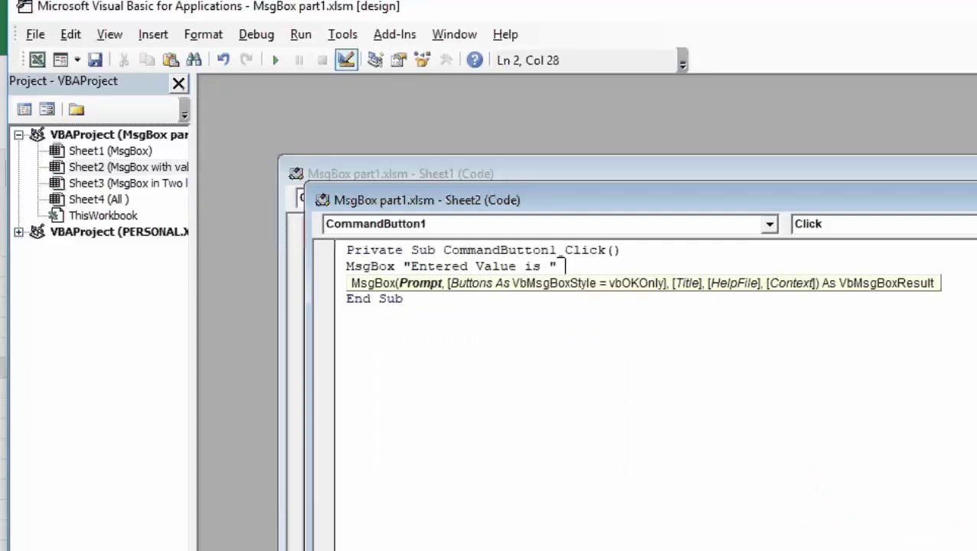
{"action": "type", "text": " &"}
{"action": "type", "text": "r"}
{"action": "key", "text": "BackSpace"}
{"action": "type", "text": "Ra"}
{"action": "type", "text": "nge"}
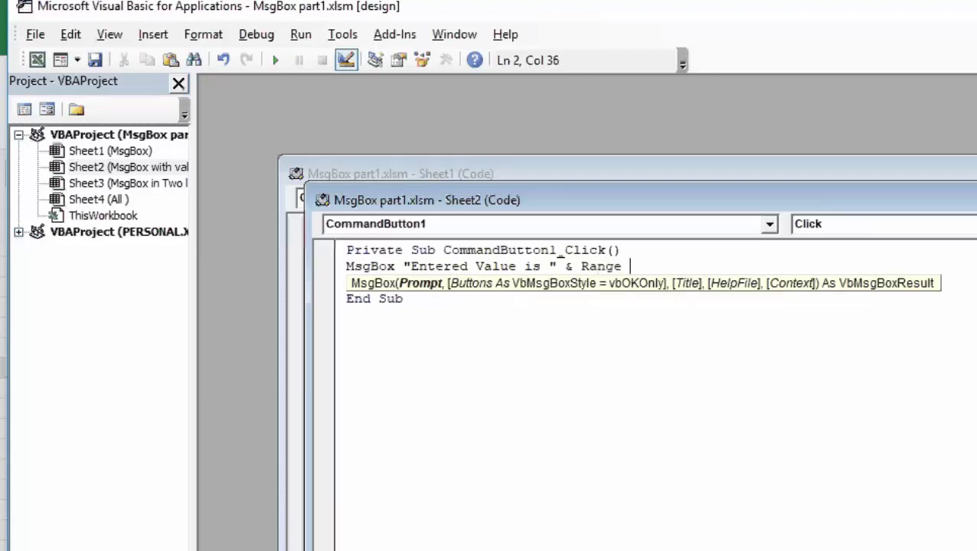
{"action": "type", "text": " ("}
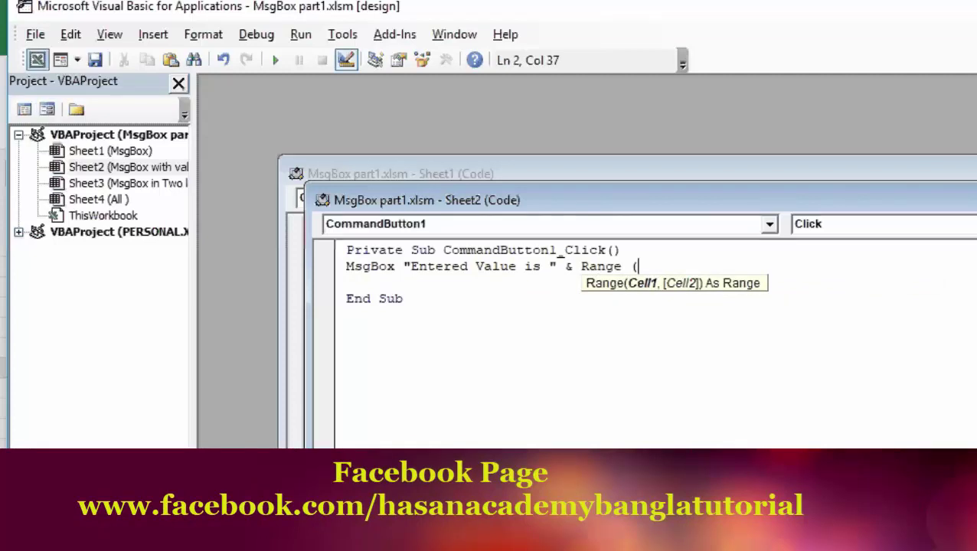
{"action": "key", "text": "alt+F11"}
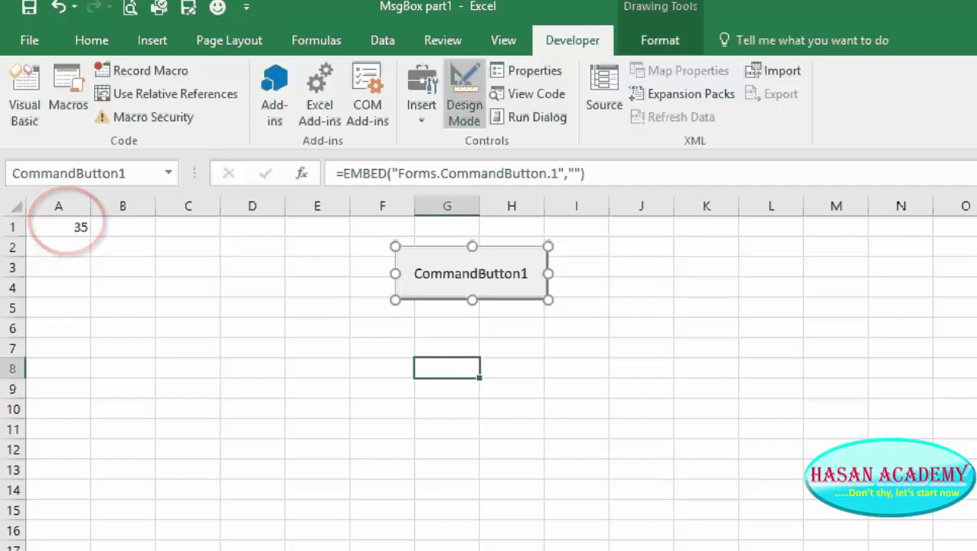
{"action": "left_click", "coordinate": [25, 96]}
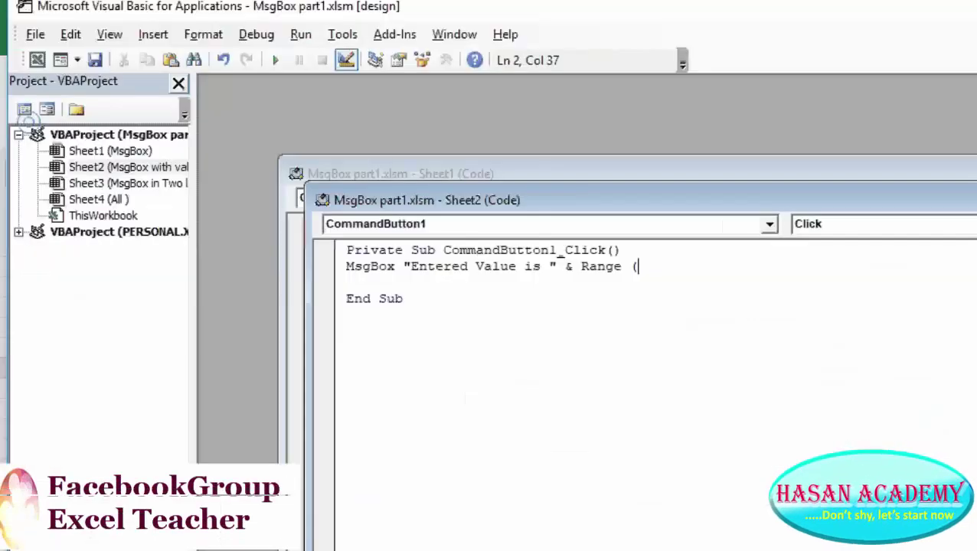
{"action": "type", "text": "\""}
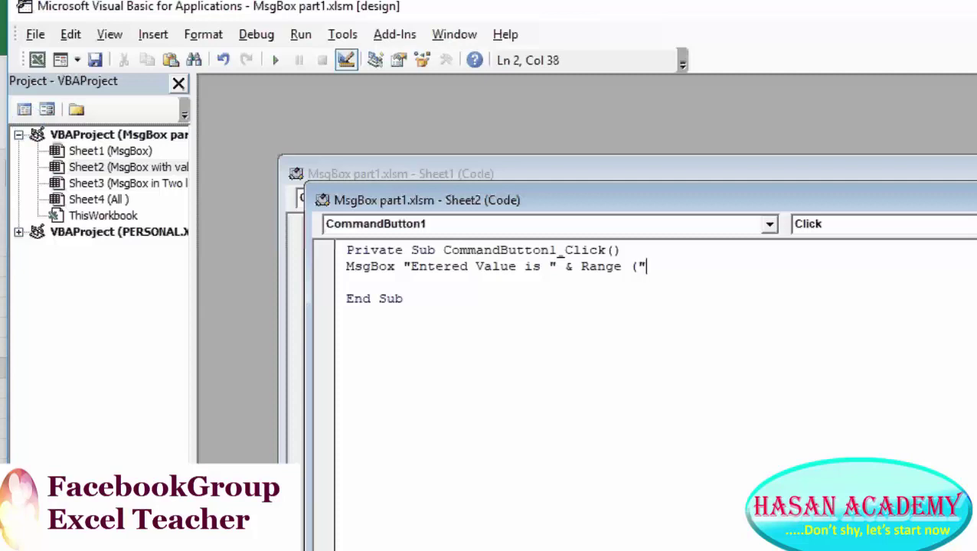
{"action": "type", "text": "A1"}
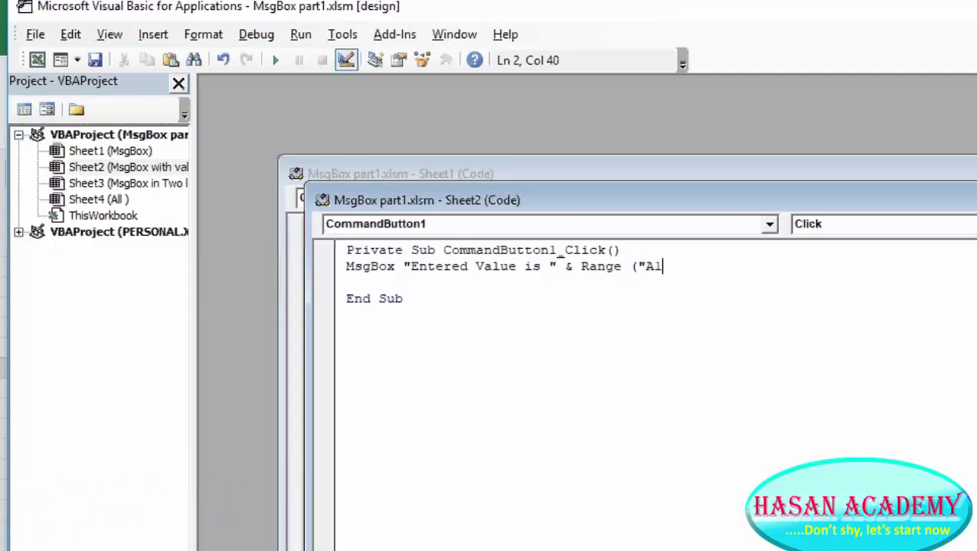
{"action": "type", "text": "\")"}
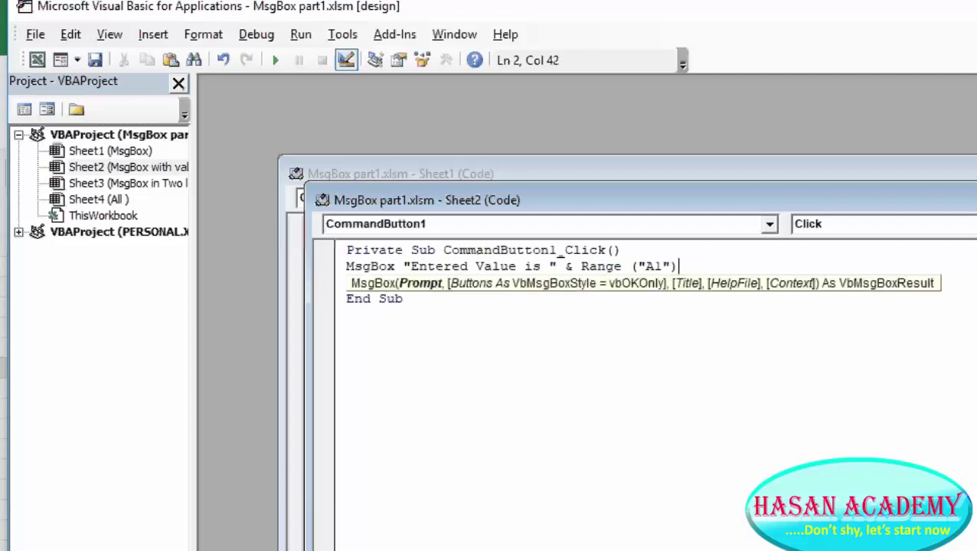
{"action": "type", "text": ".v"}
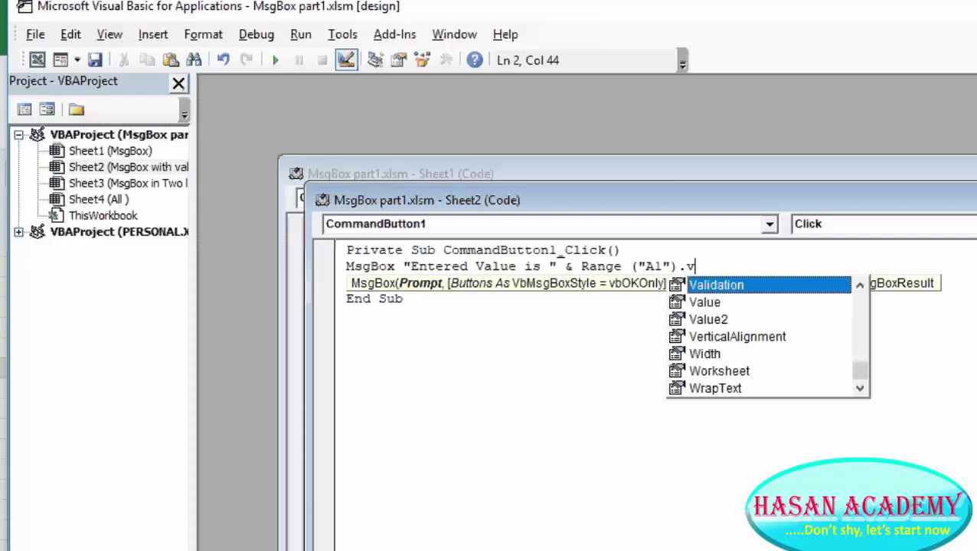
{"action": "left_click", "coordinate": [705, 303]}
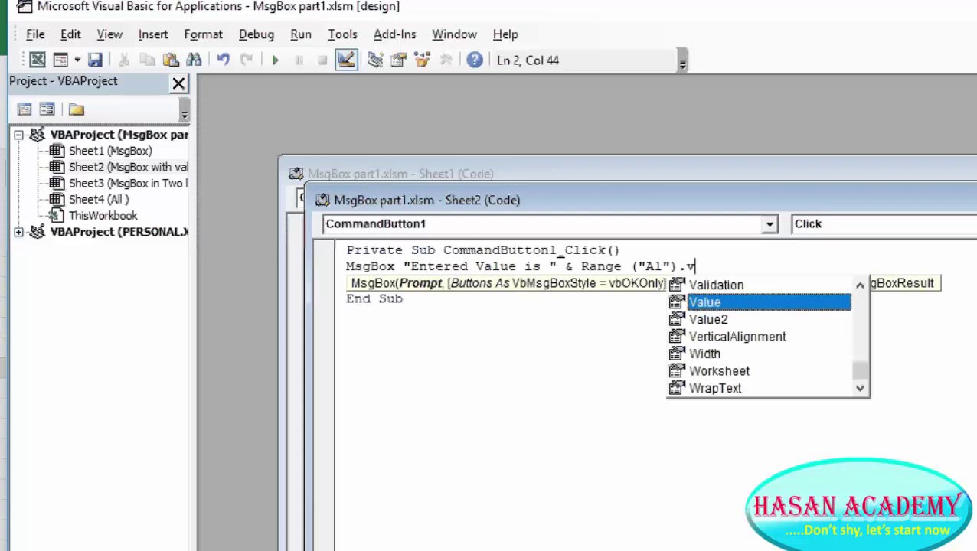
{"action": "double_click", "coordinate": [709, 301]}
{"action": "left_click", "coordinate": [668, 346]}
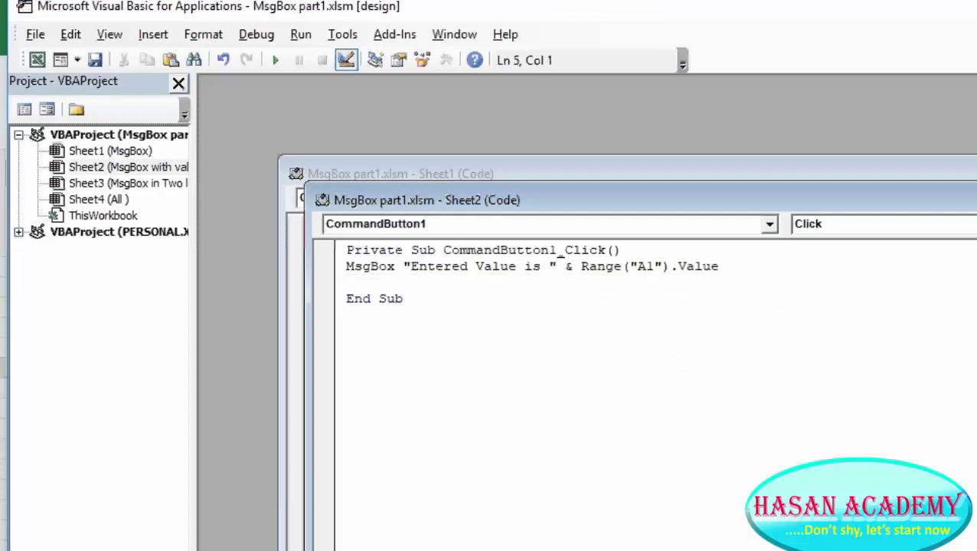
Step: Leave Design Mode and test the button, which reports "Entered Value is 35"
{"action": "left_click", "coordinate": [37, 60]}
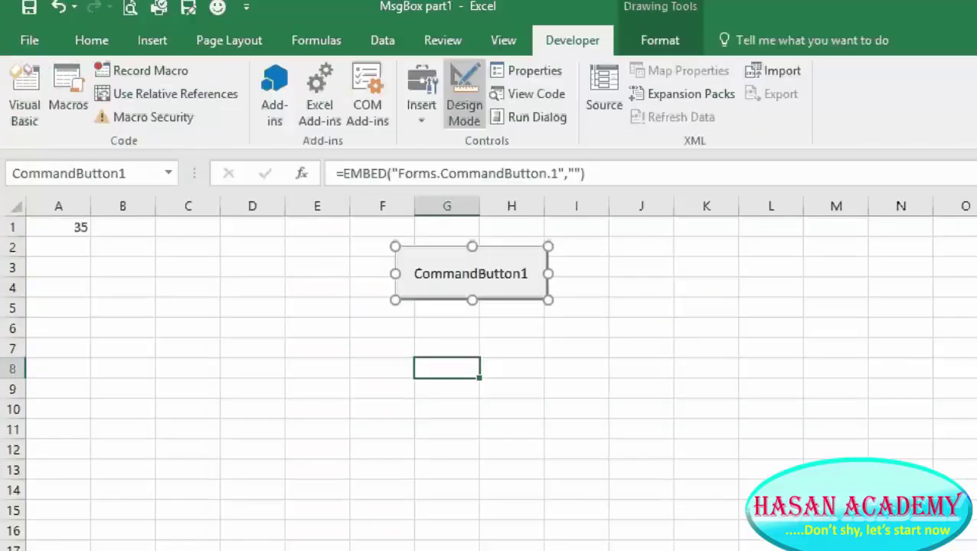
{"action": "key", "text": "Escape"}
{"action": "left_click", "coordinate": [464, 88]}
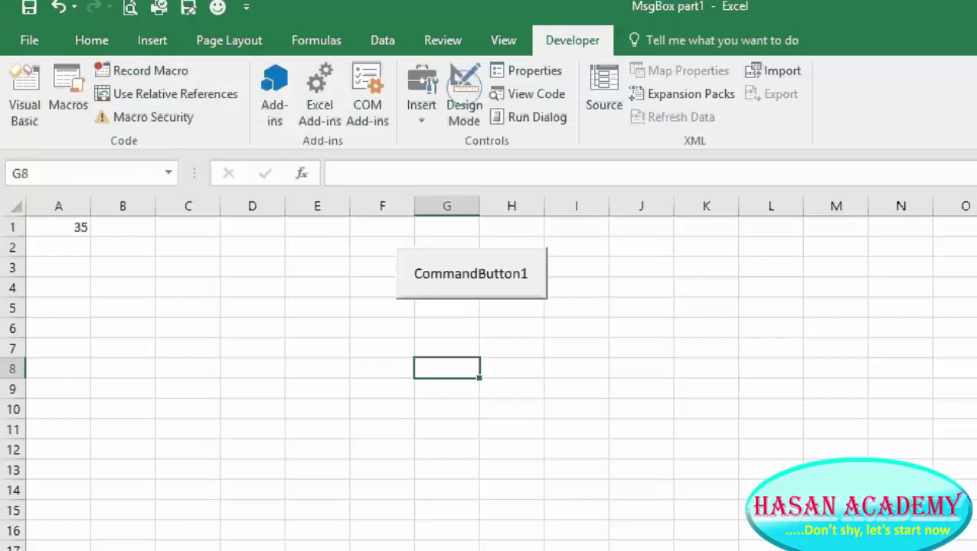
{"action": "left_click", "coordinate": [473, 272]}
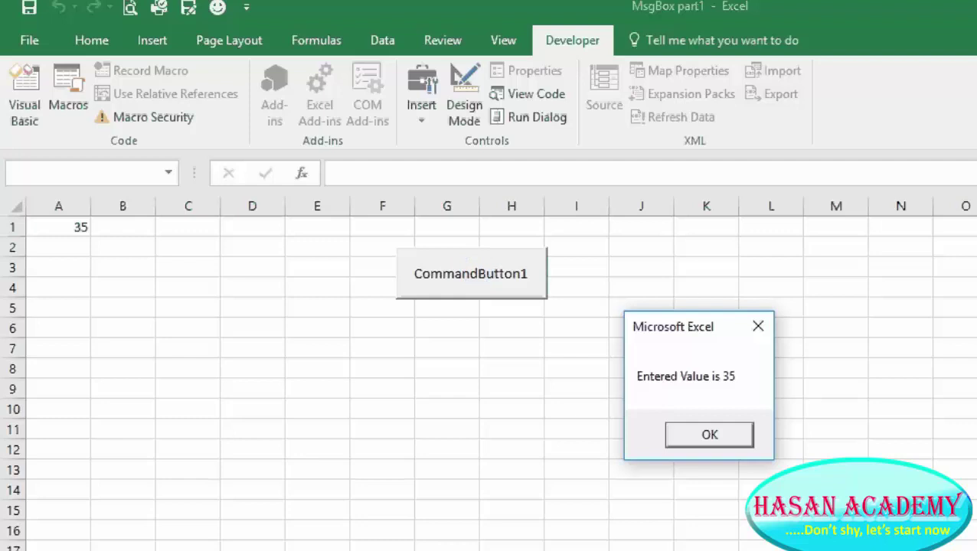
{"action": "left_click", "coordinate": [713, 435]}
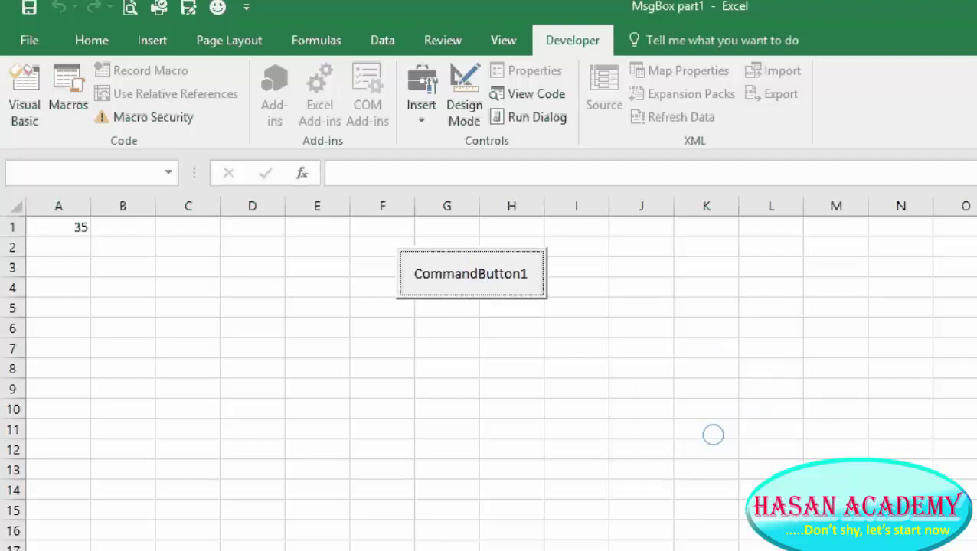
Step: Clear cell A1 and test the button again, which shows no value
{"action": "left_click", "coordinate": [65, 230]}
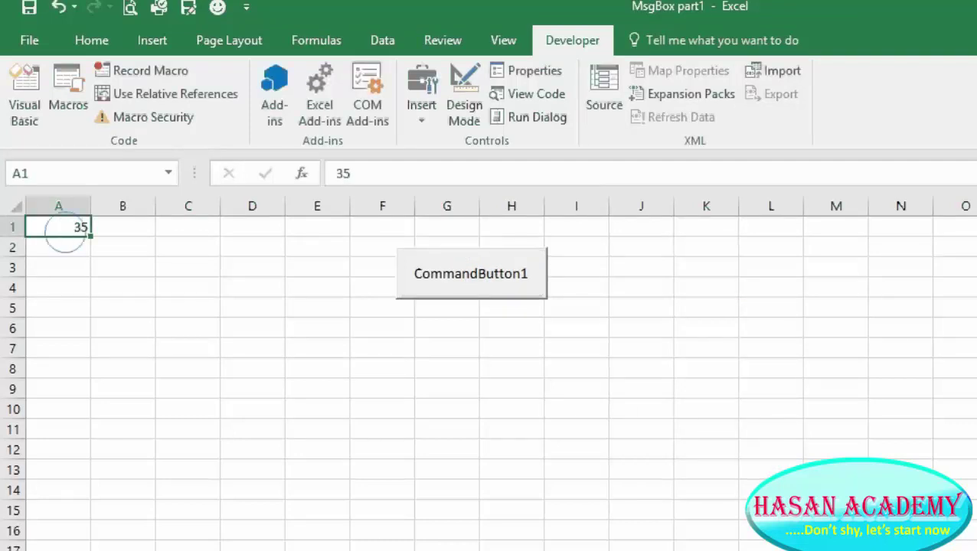
{"action": "key", "text": "Delete"}
{"action": "left_click", "coordinate": [394, 415]}
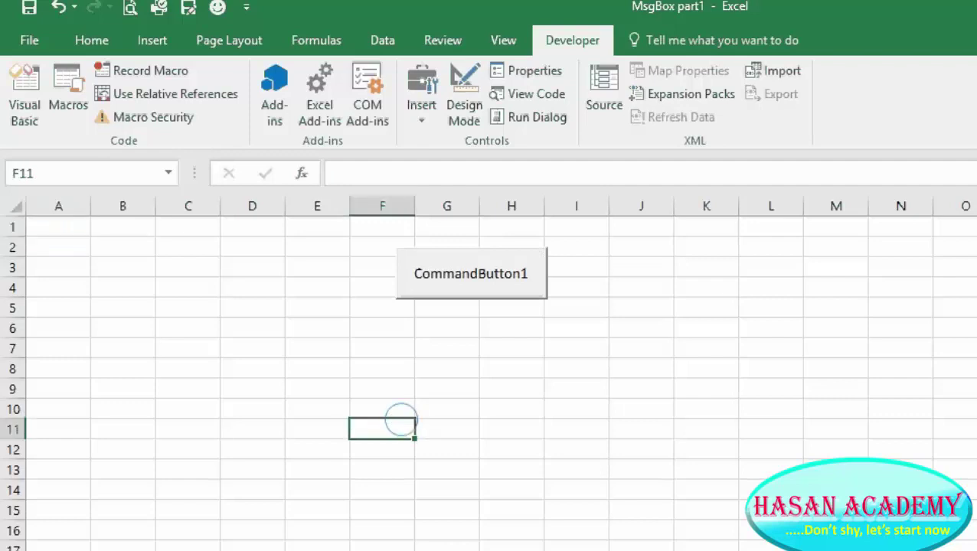
{"action": "left_click", "coordinate": [490, 268]}
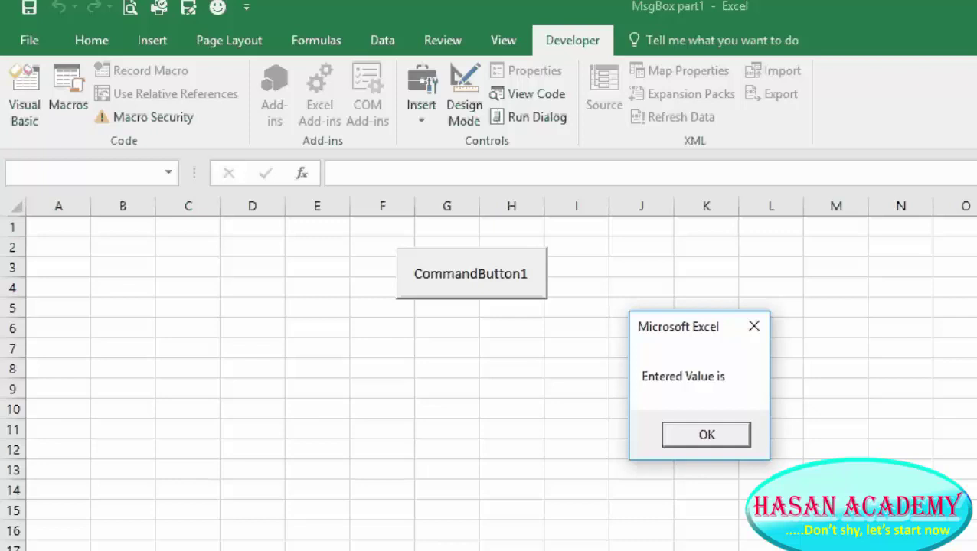
{"action": "left_click", "coordinate": [698, 420]}
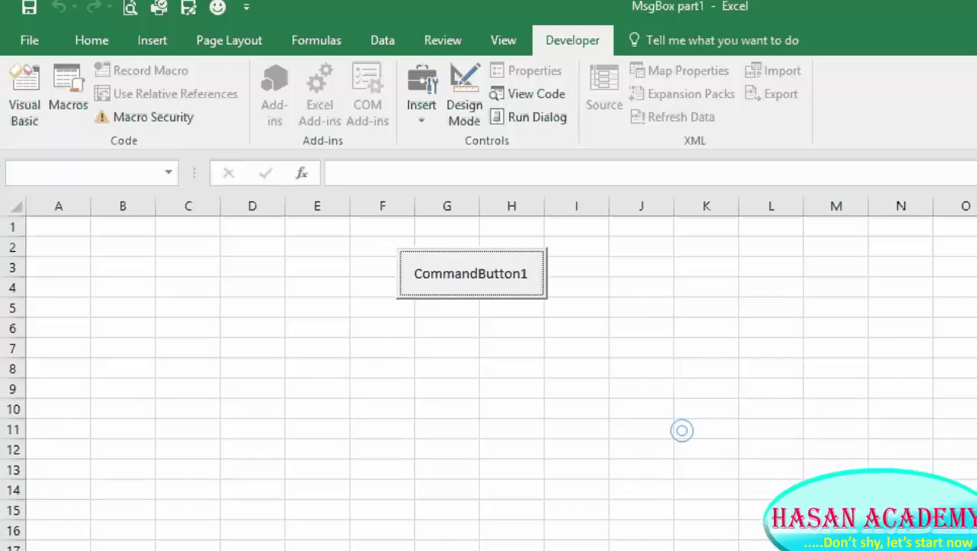
Step: Set A1 to 50 and test the button, which shows "Entered Value is 50"
{"action": "left_click", "coordinate": [54, 230]}
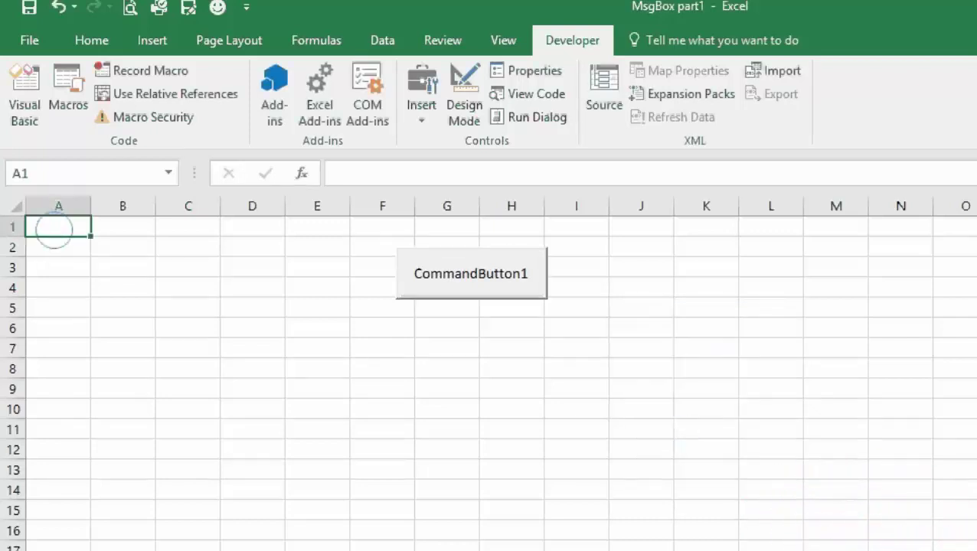
{"action": "type", "text": "50"}
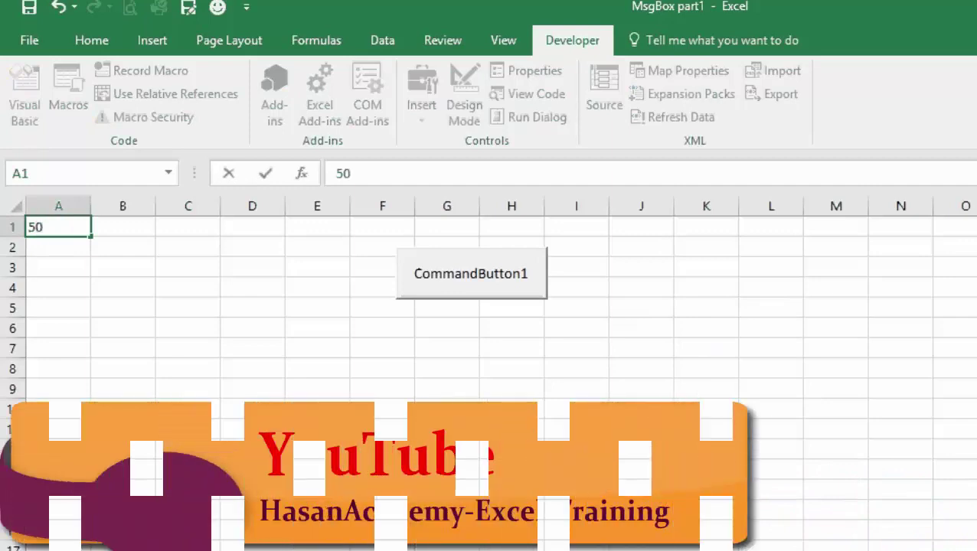
{"action": "left_click", "coordinate": [252, 408]}
{"action": "left_click", "coordinate": [487, 274]}
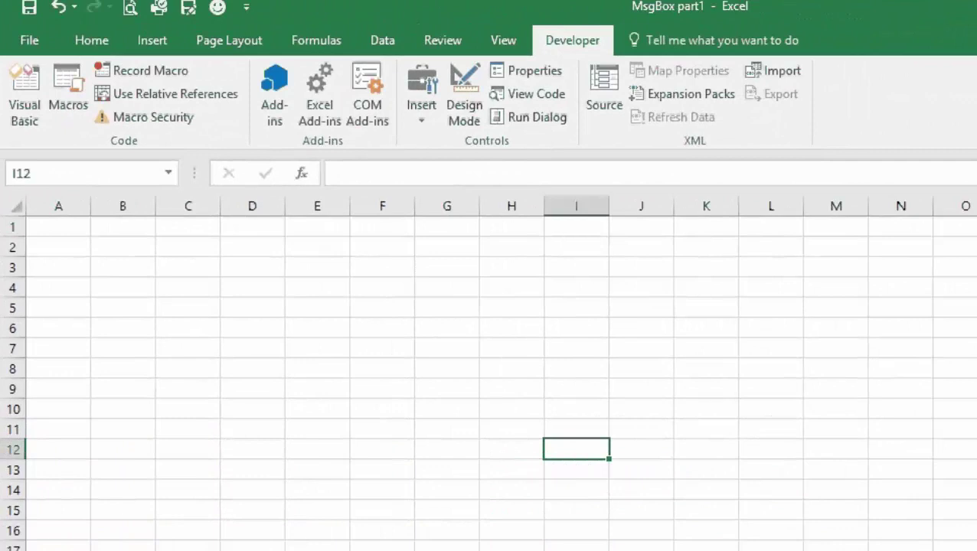
Step: Draw an ActiveX command button across G3:I5 and open its Click procedure
{"action": "left_click", "coordinate": [423, 111]}
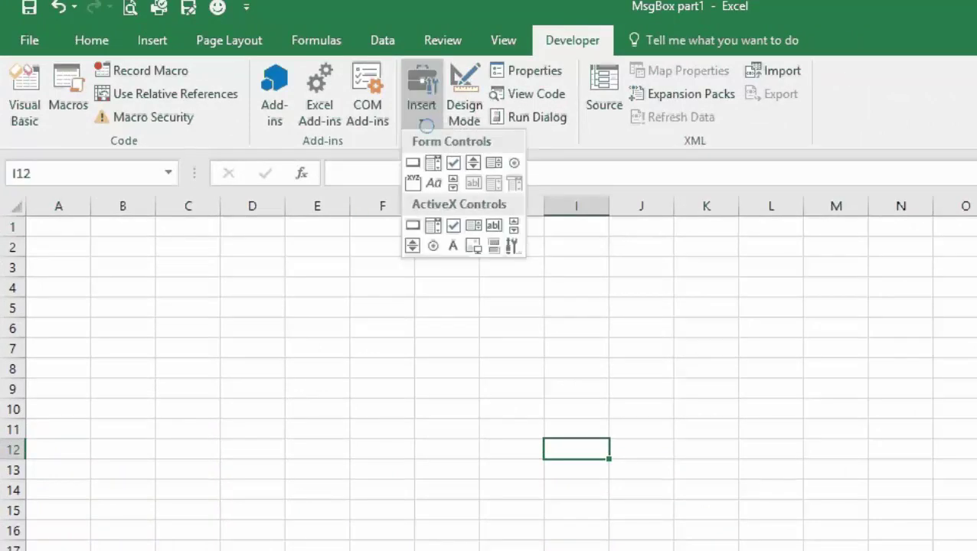
{"action": "left_click", "coordinate": [413, 225]}
{"action": "left_click", "coordinate": [424, 272]}
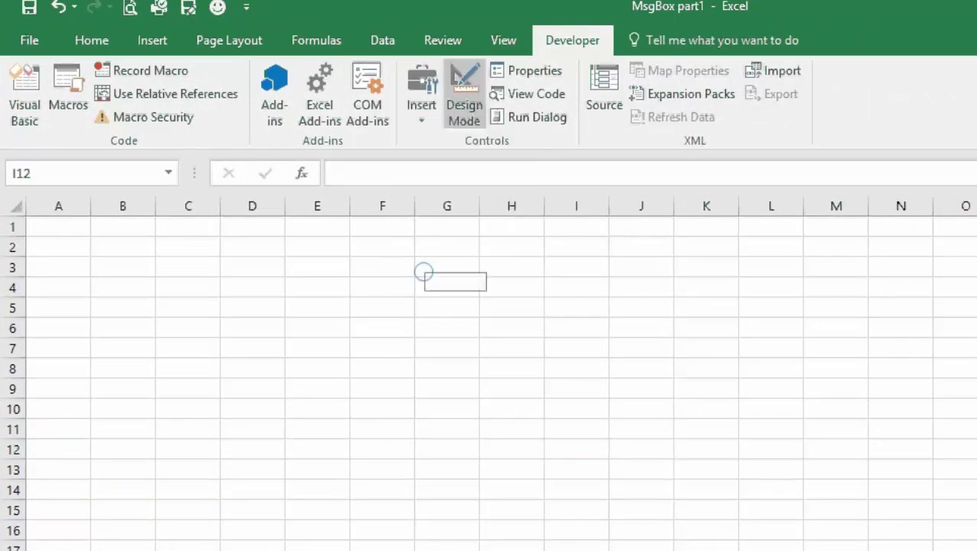
{"action": "left_click_drag", "start_coordinate": [424, 272], "coordinate": [592, 319]}
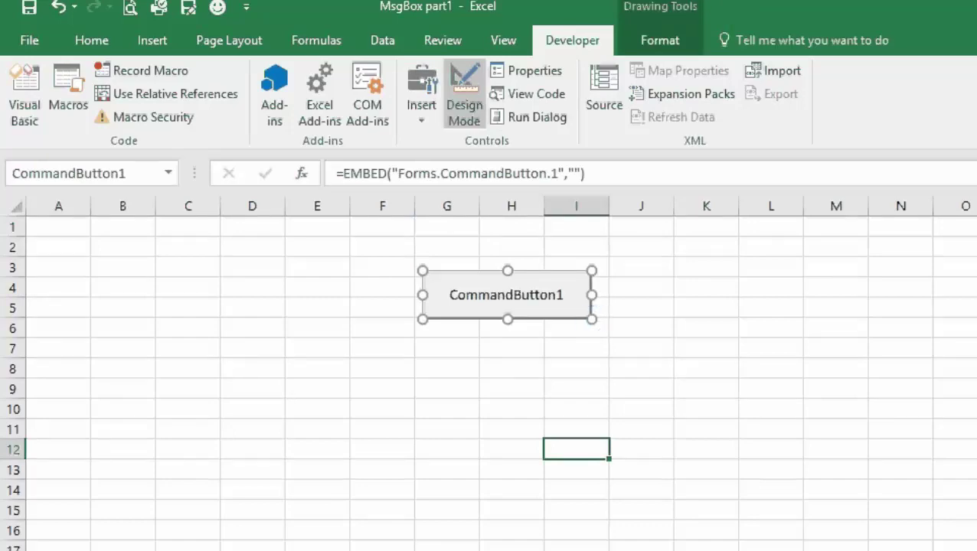
{"action": "double_click", "coordinate": [506, 295]}
Step: Type MsgBox "Hasan Academy " & and start the vbNewLine constant
{"action": "type", "text": "Ms"}
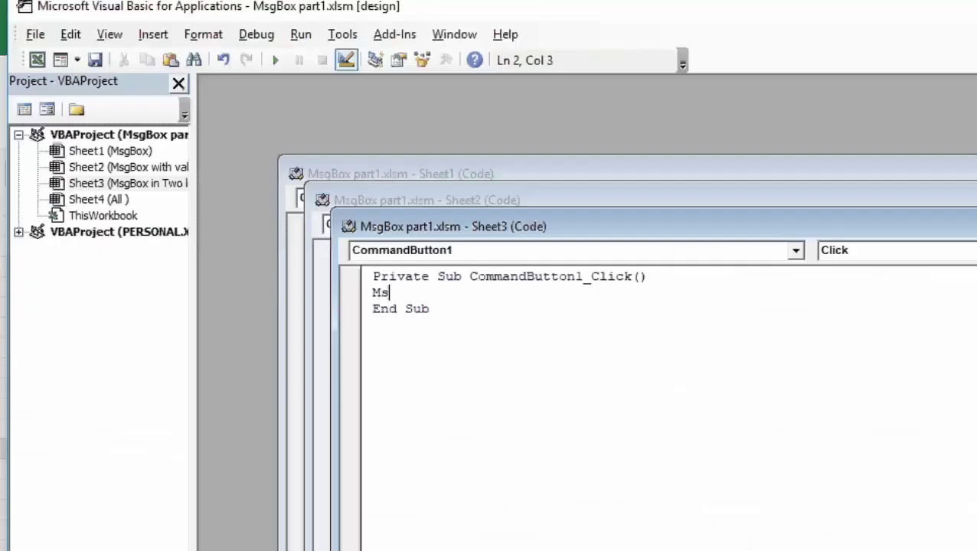
{"action": "type", "text": "gB"}
{"action": "type", "text": "ox"}
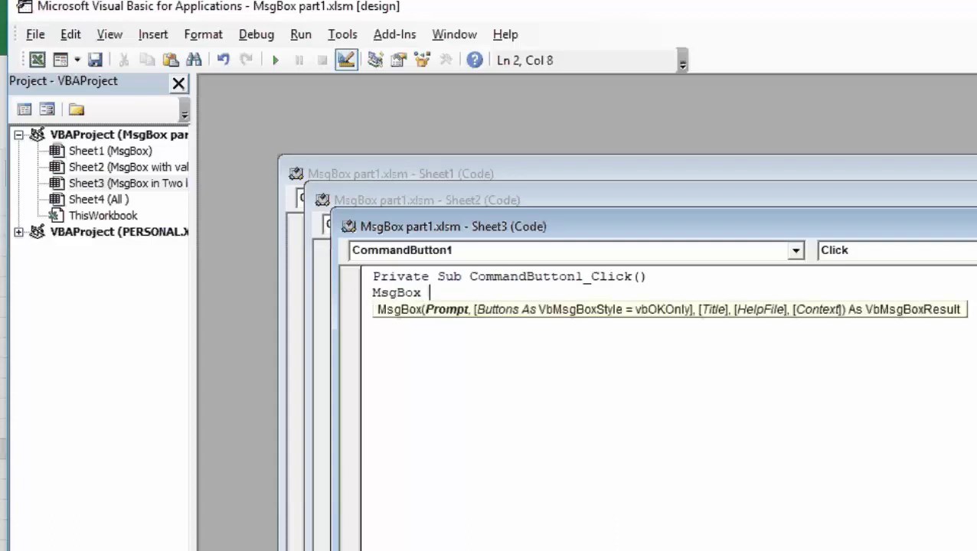
{"action": "type", "text": " \""}
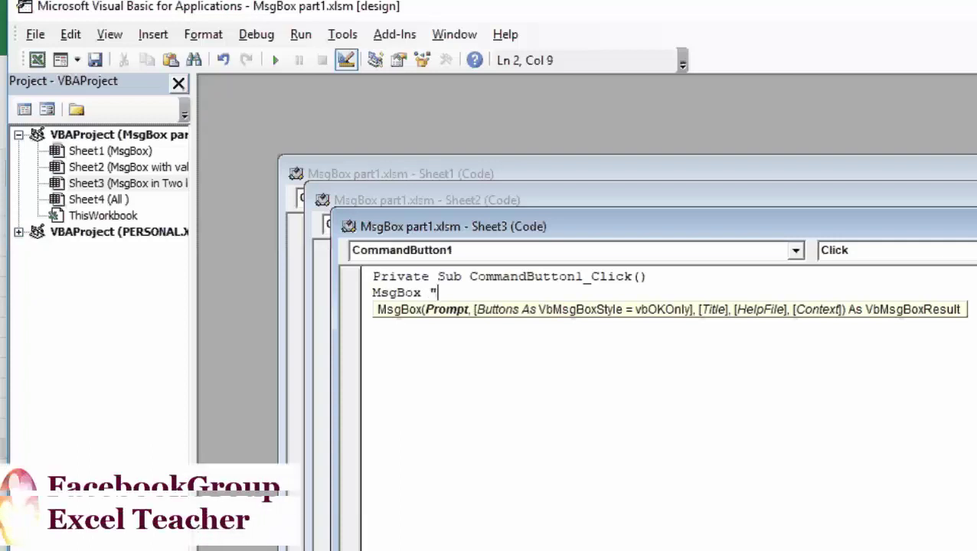
{"action": "type", "text": "Ha"}
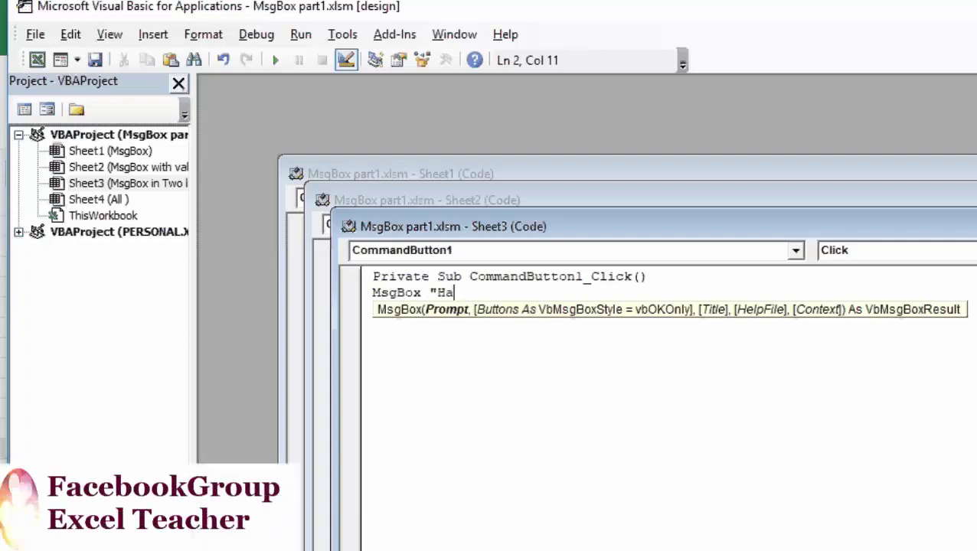
{"action": "type", "text": "san ac"}
{"action": "key", "text": "BackSpace"}
{"action": "key", "text": "BackSpace"}
{"action": "type", "text": "Academy"}
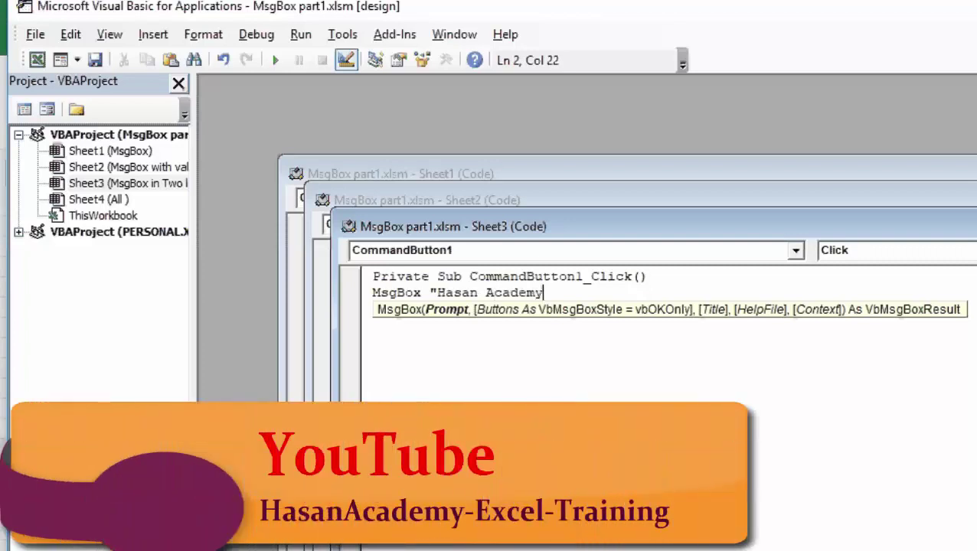
{"action": "type", "text": " \""}
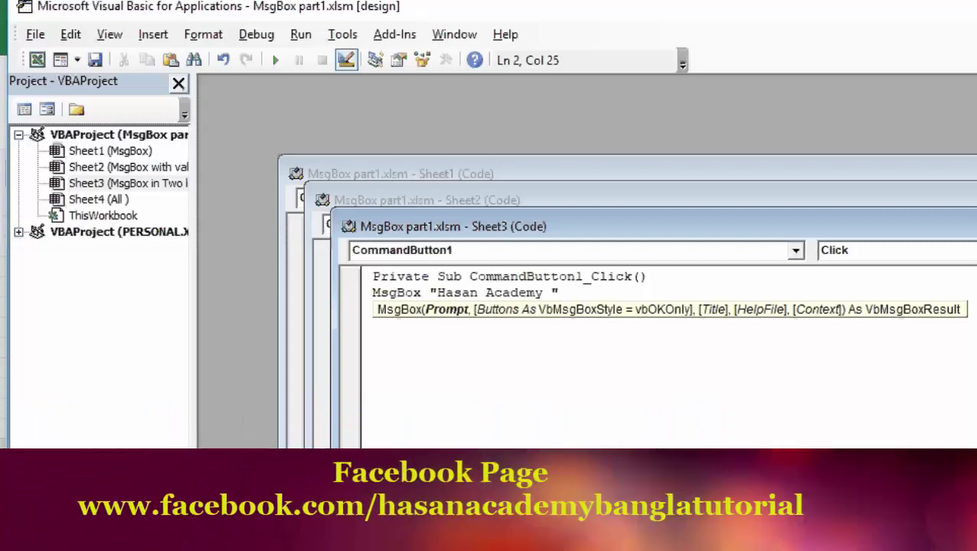
{"action": "type", "text": " &"}
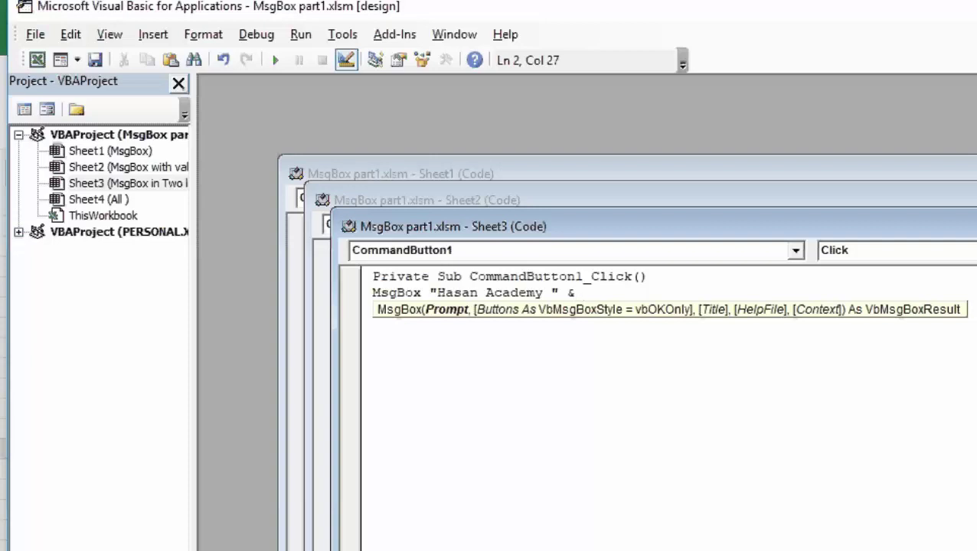
{"action": "type", "text": "V"}
{"action": "type", "text": "b"}
{"action": "type", "text": "o"}
Step: Finish the line with vbNewLine & " One of the best online eductions platform"
{"action": "key", "text": "BackSpace"}
{"action": "type", "text": "Newlin"}
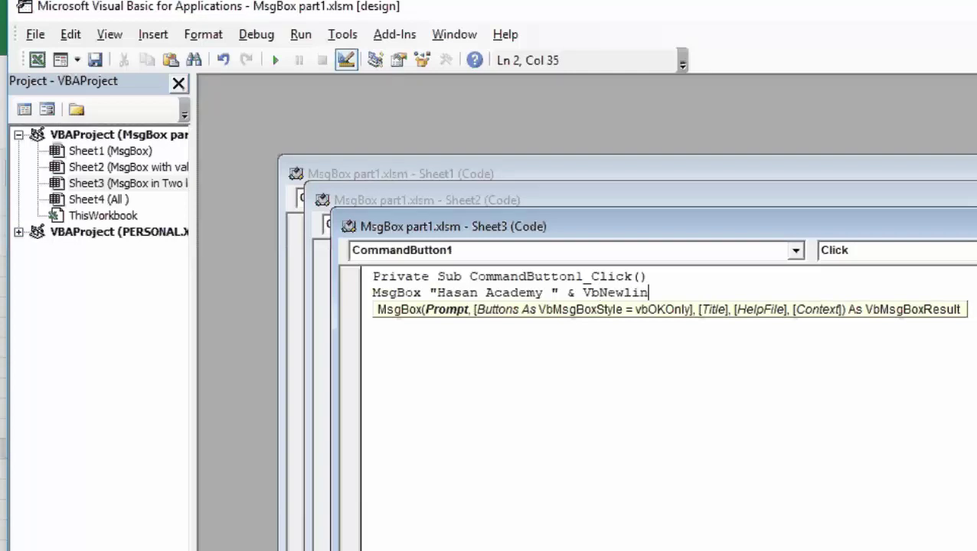
{"action": "type", "text": "e "}
{"action": "type", "text": "&"}
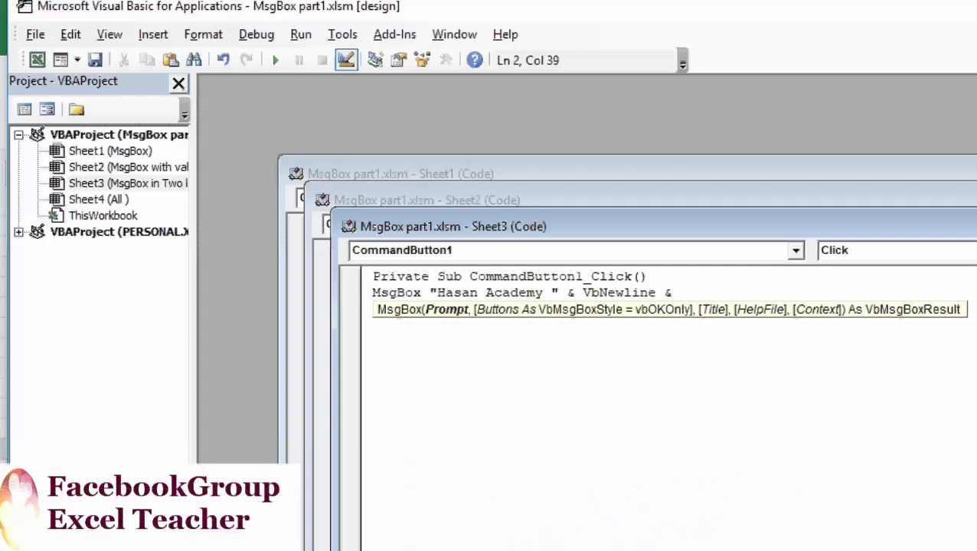
{"action": "type", "text": "\""}
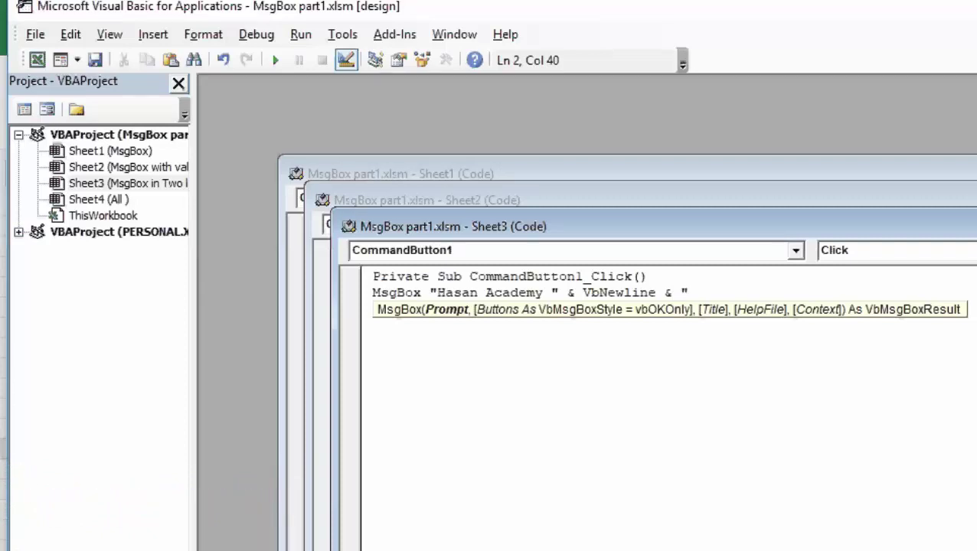
{"action": "type", "text": " One of"}
{"action": "type", "text": " the "}
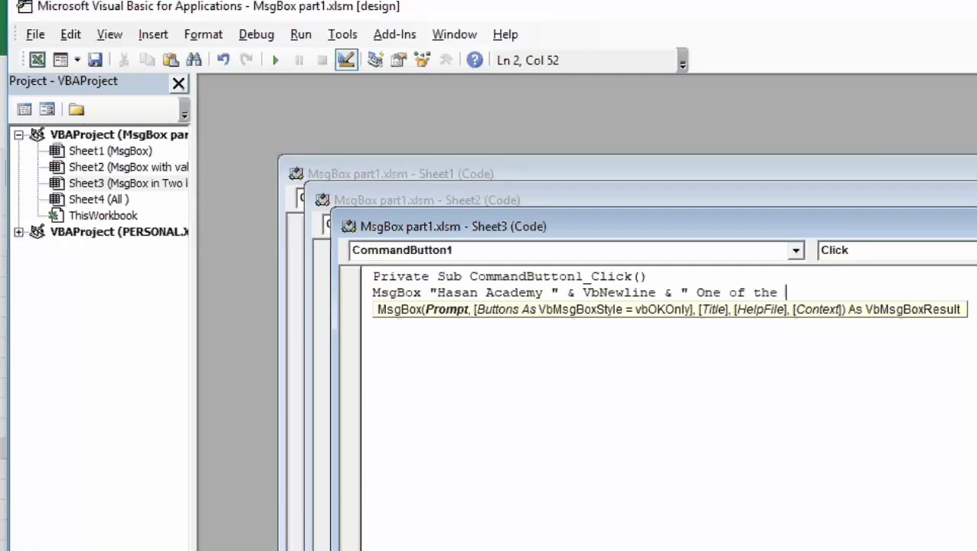
{"action": "type", "text": "best "}
{"action": "type", "text": "online"}
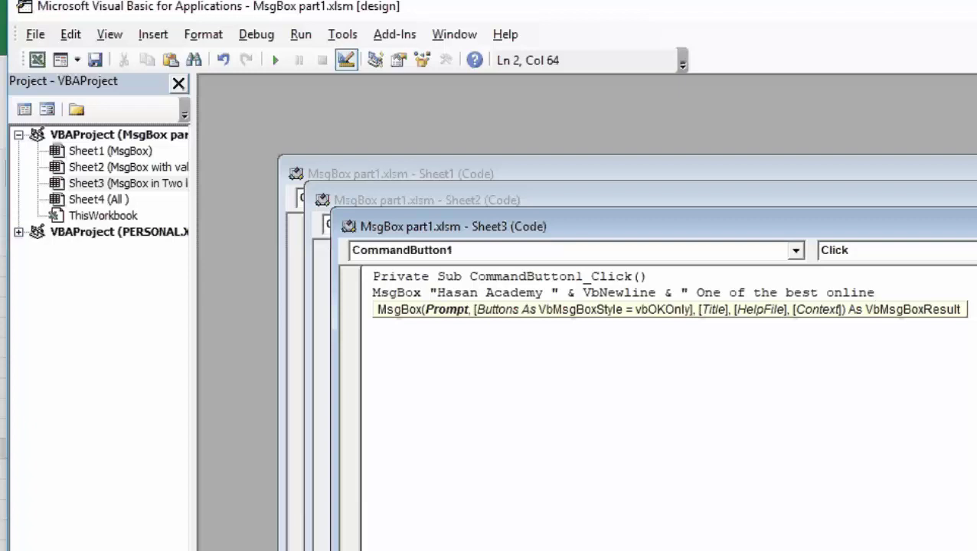
{"action": "type", "text": "eductions"}
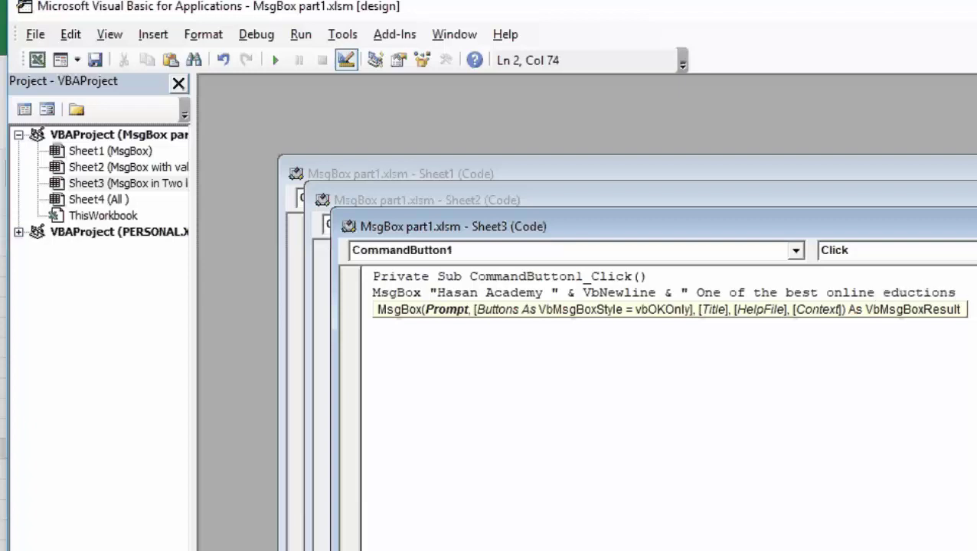
{"action": "type", "text": " pla"}
{"action": "type", "text": "tform"}
{"action": "type", "text": "\""}
{"action": "left_click", "coordinate": [763, 380]}
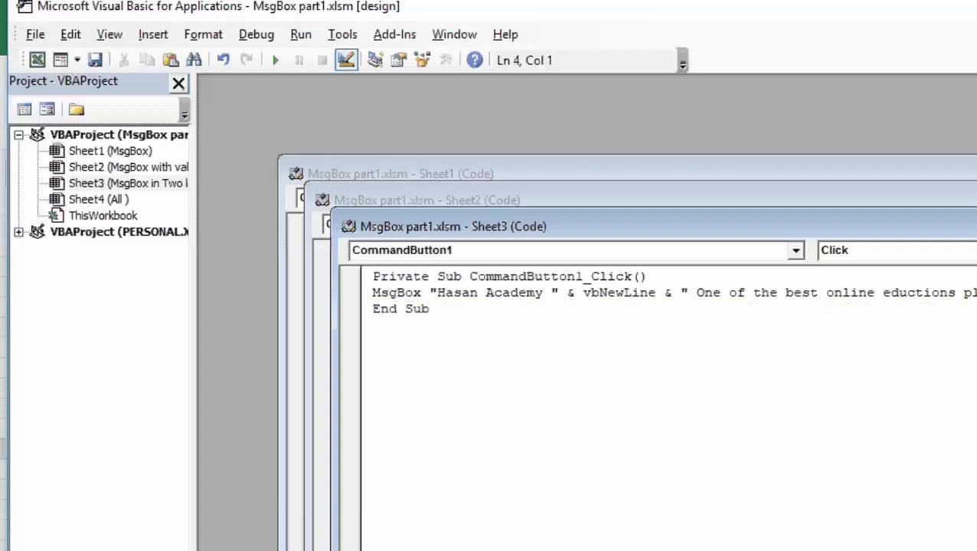
Step: Leave Design Mode and run CommandButton1, confirming the two-line Hasan Academy message
{"action": "left_click", "coordinate": [37, 60]}
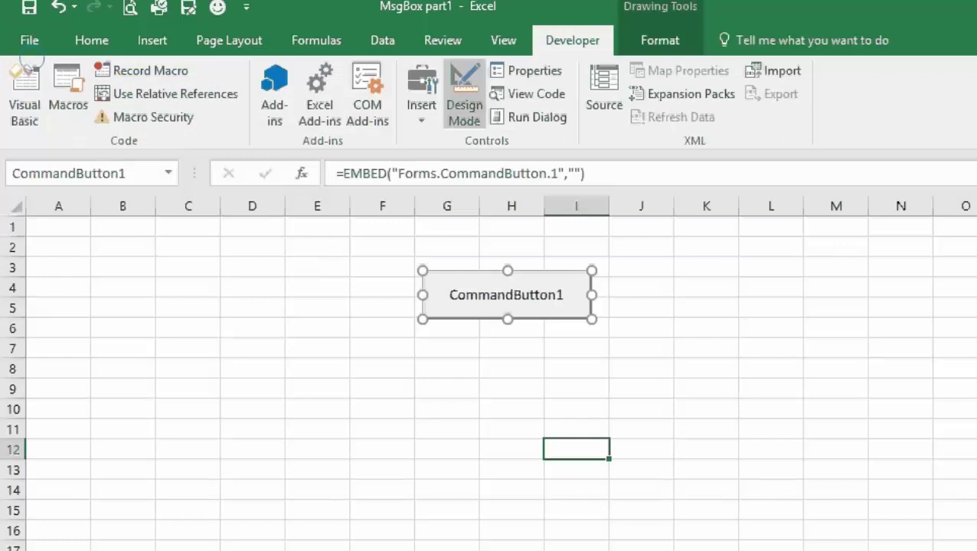
{"action": "left_click", "coordinate": [464, 97]}
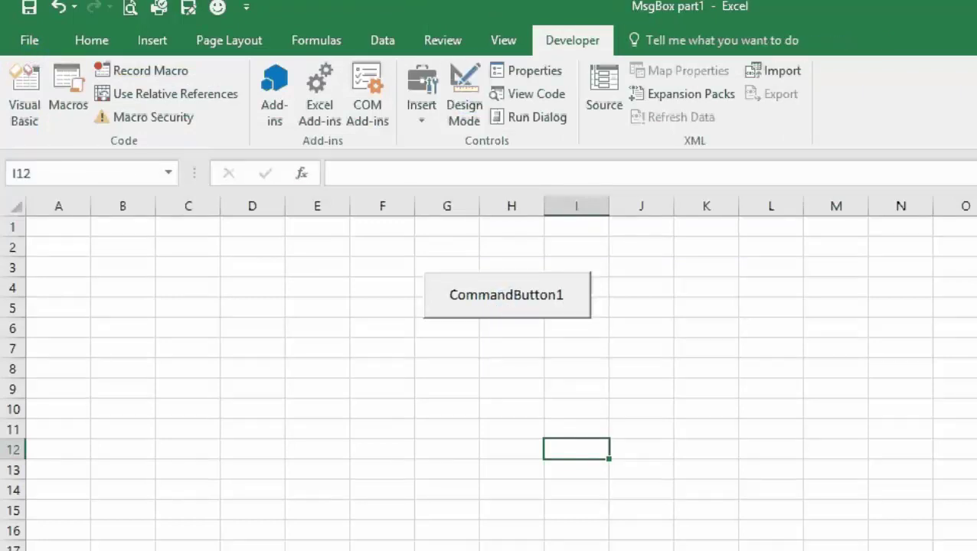
{"action": "left_click", "coordinate": [511, 298]}
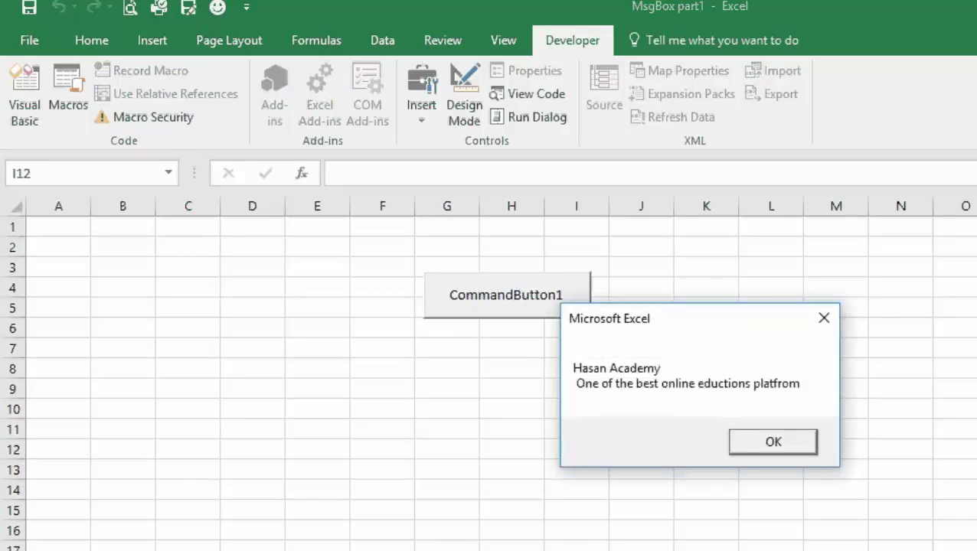
{"action": "left_click", "coordinate": [754, 440]}
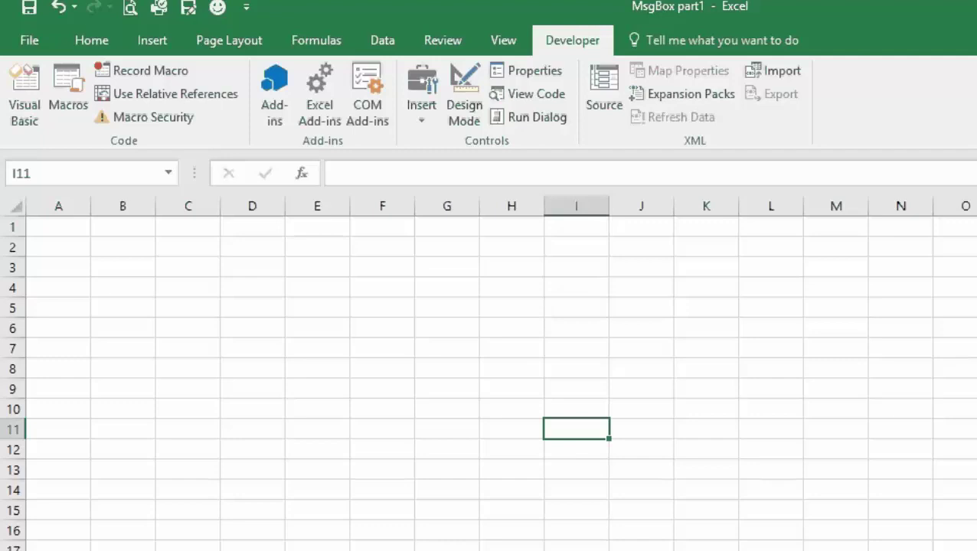
Step: Draw an ActiveX command button over cells F3:H6 on Sheet4 and open its Click procedure
{"action": "left_click", "coordinate": [429, 366]}
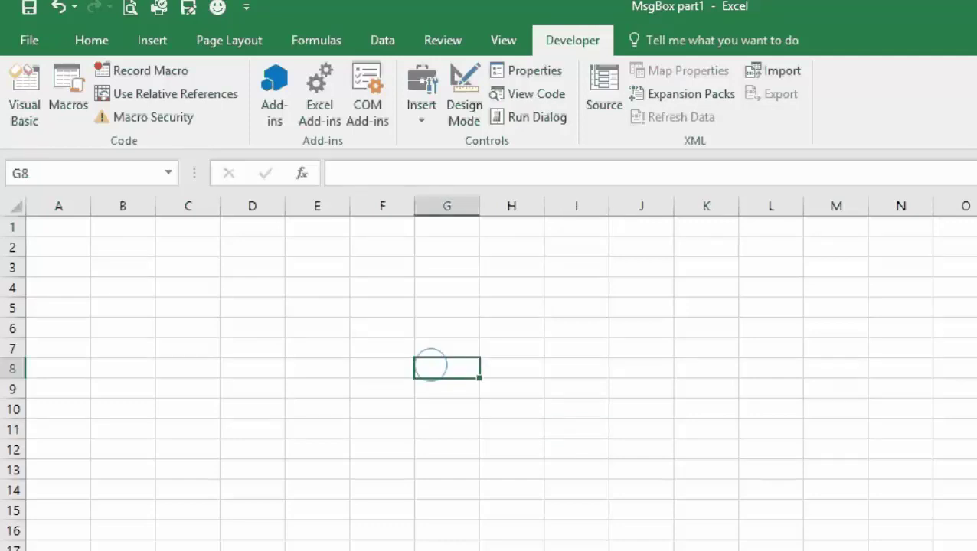
{"action": "left_click", "coordinate": [421, 119]}
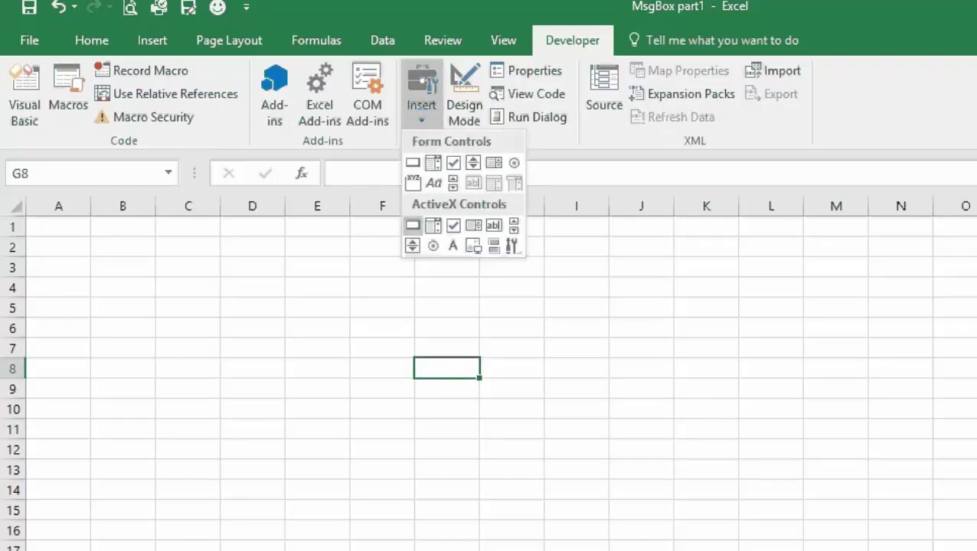
{"action": "left_click", "coordinate": [413, 223]}
{"action": "left_click_drag", "start_coordinate": [357, 267], "coordinate": [548, 325]}
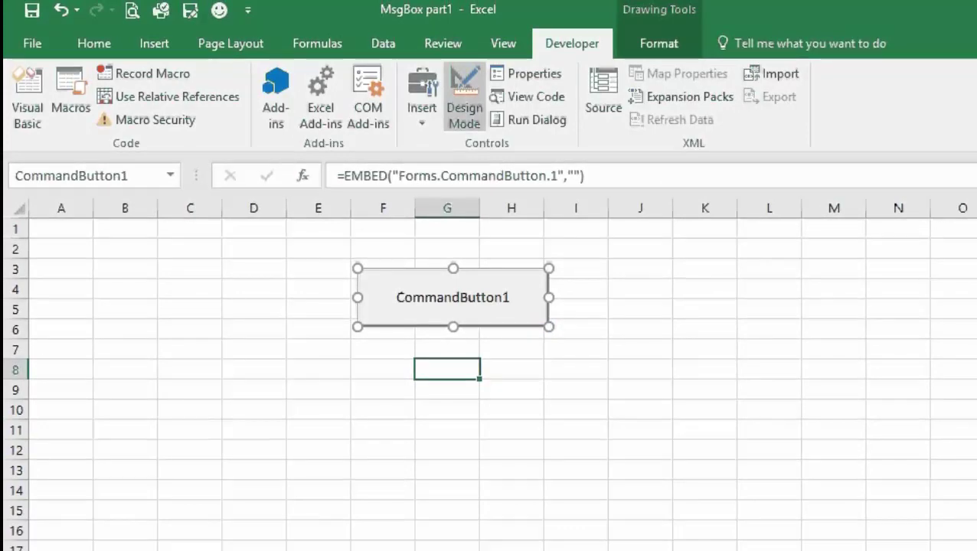
{"action": "double_click", "coordinate": [457, 303]}
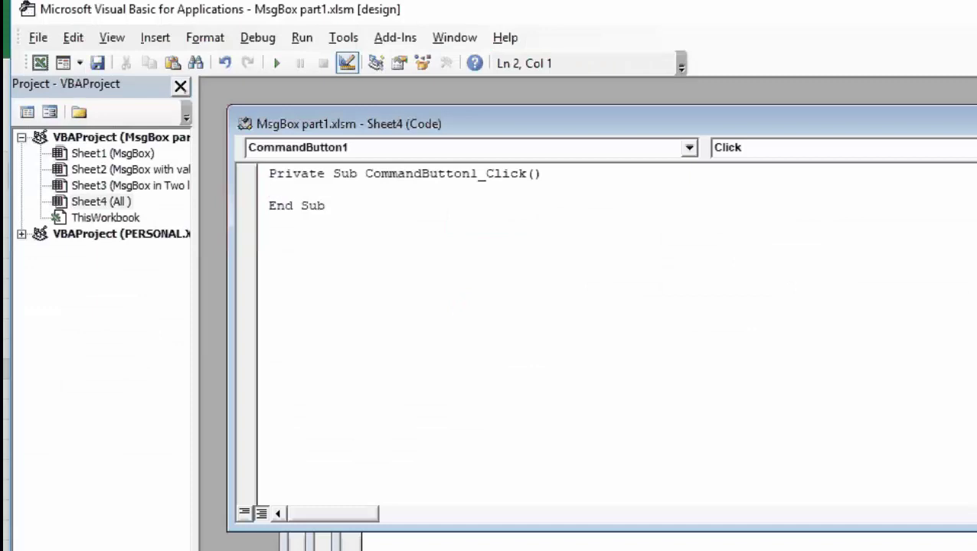
Step: Add the line MsgBox "Hasan Academy" to the CommandButton1 Click procedure
{"action": "type", "text": "ma"}
{"action": "key", "text": "BackSpace"}
{"action": "key", "text": "BackSpace"}
{"action": "type", "text": "Ma"}
{"action": "key", "text": "BackSpace"}
{"action": "type", "text": "s"}
{"action": "type", "text": "g"}
{"action": "type", "text": "Bo"}
{"action": "type", "text": "x \""}
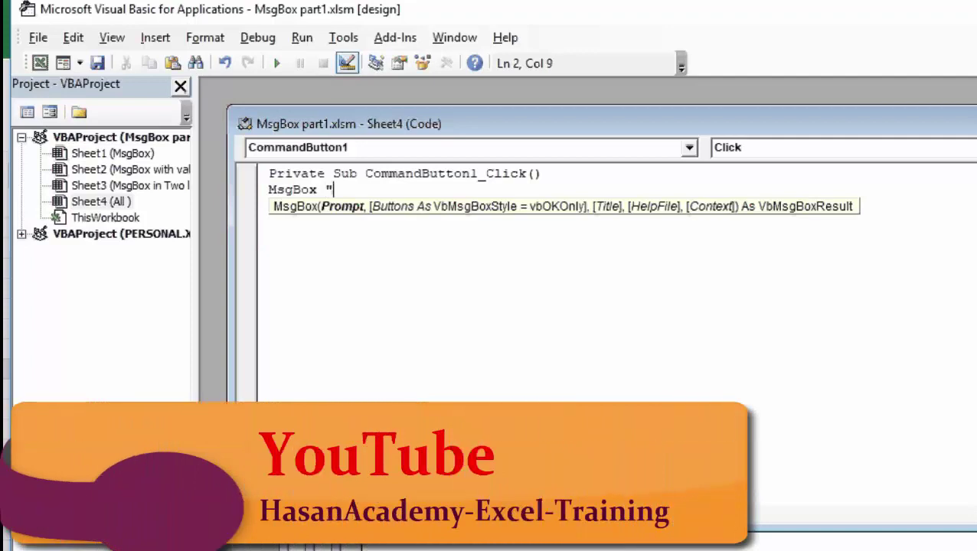
{"action": "type", "text": "Hasan A"}
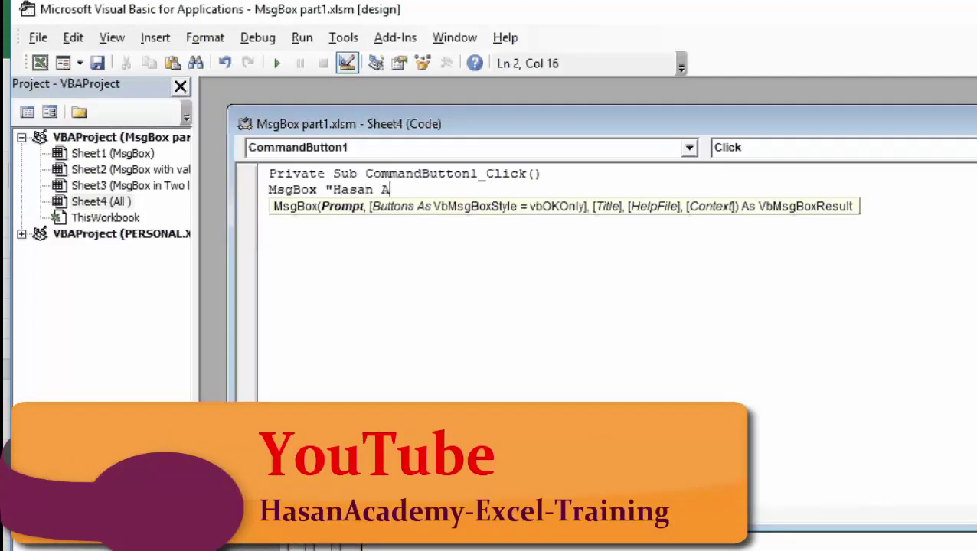
{"action": "type", "text": "cadme"}
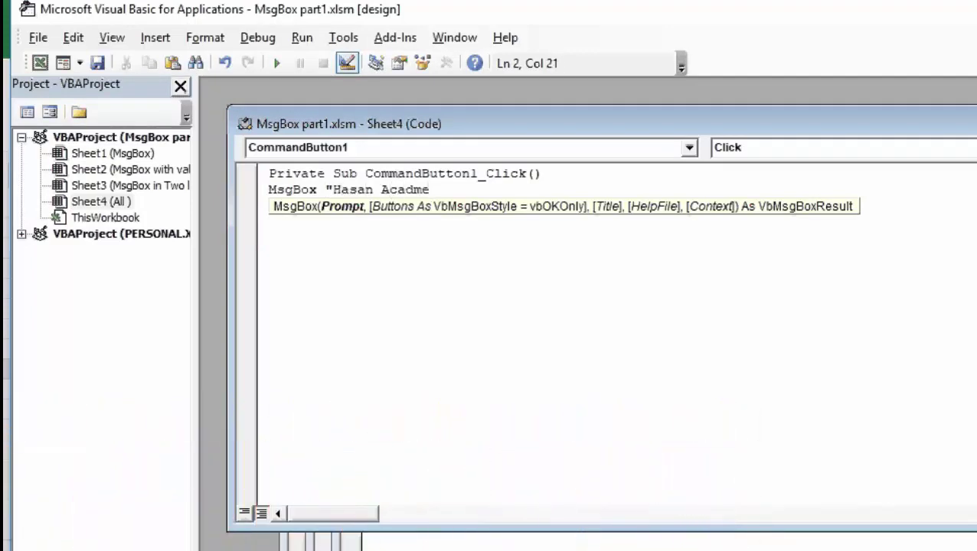
{"action": "key", "text": "BackSpace"}
{"action": "key", "text": "BackSpace"}
{"action": "type", "text": "e"}
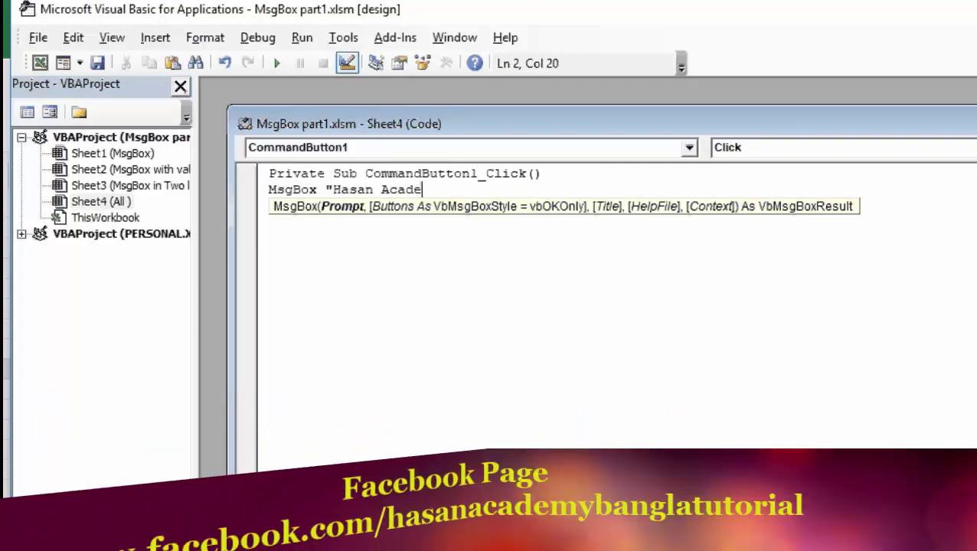
{"action": "type", "text": "my\""}
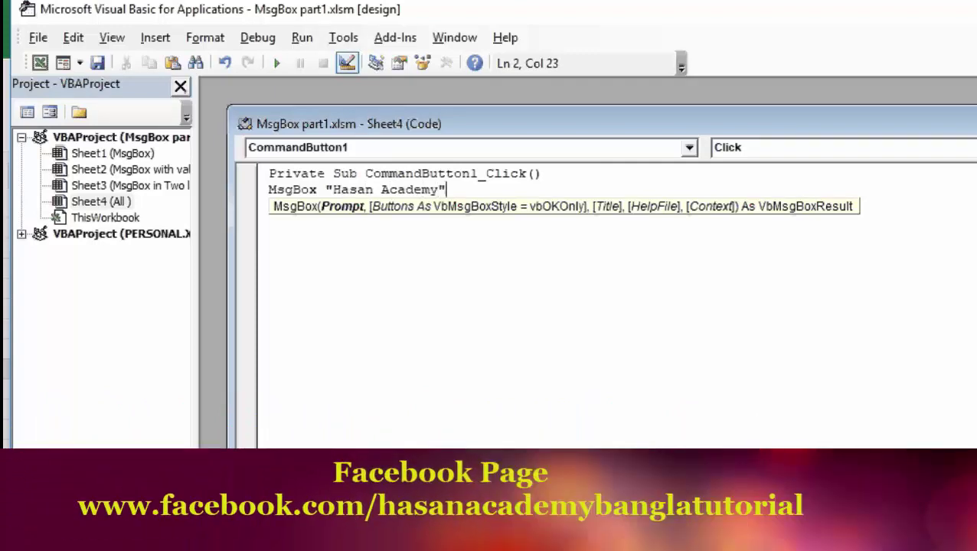
{"action": "key", "text": "Return"}
Step: Add a second line: MsgBox " Entered value is " & Range("A1").Value
{"action": "type", "text": "M"}
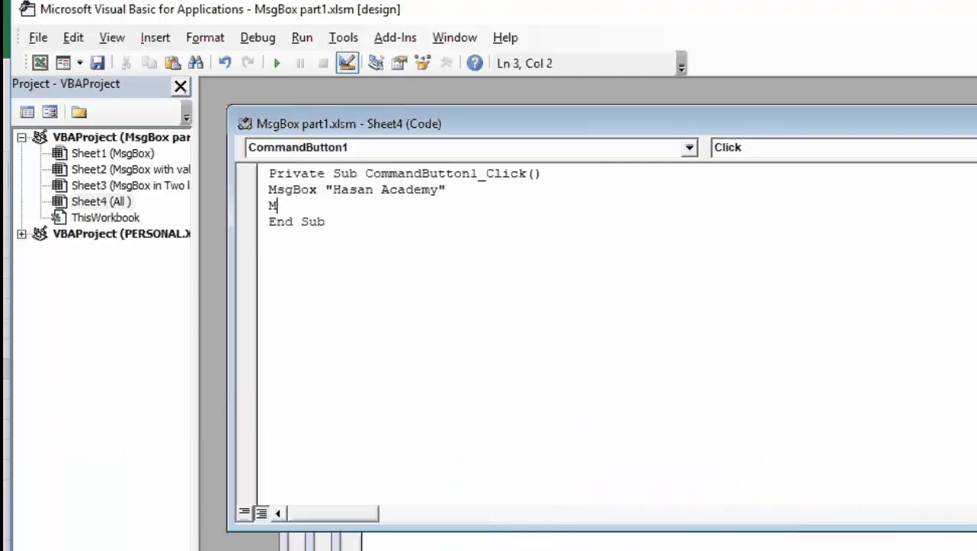
{"action": "type", "text": "sgBo"}
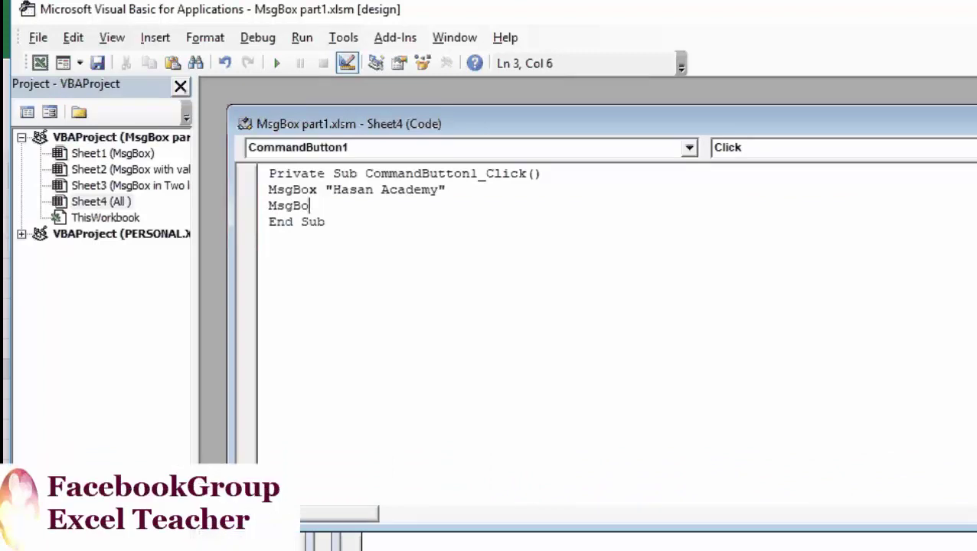
{"action": "type", "text": "x"}
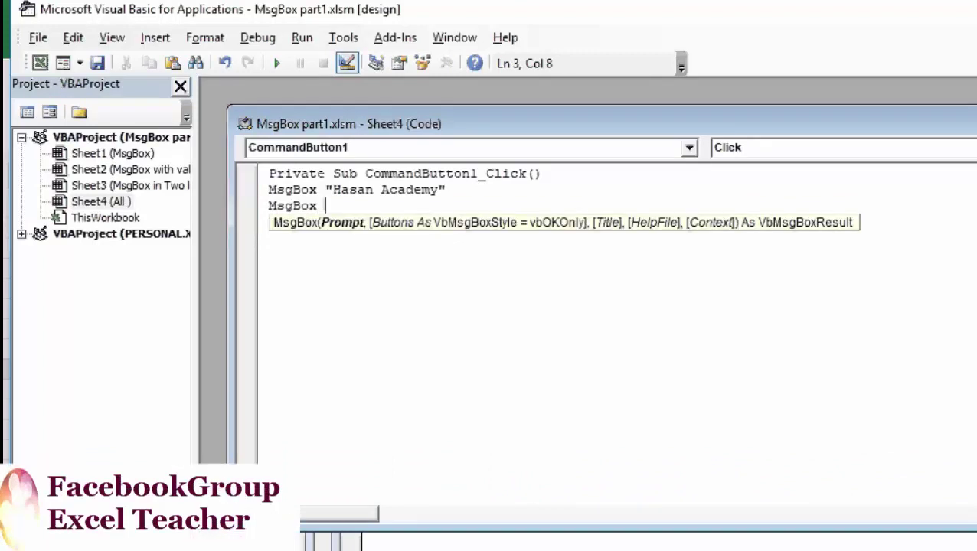
{"action": "type", "text": " \" "}
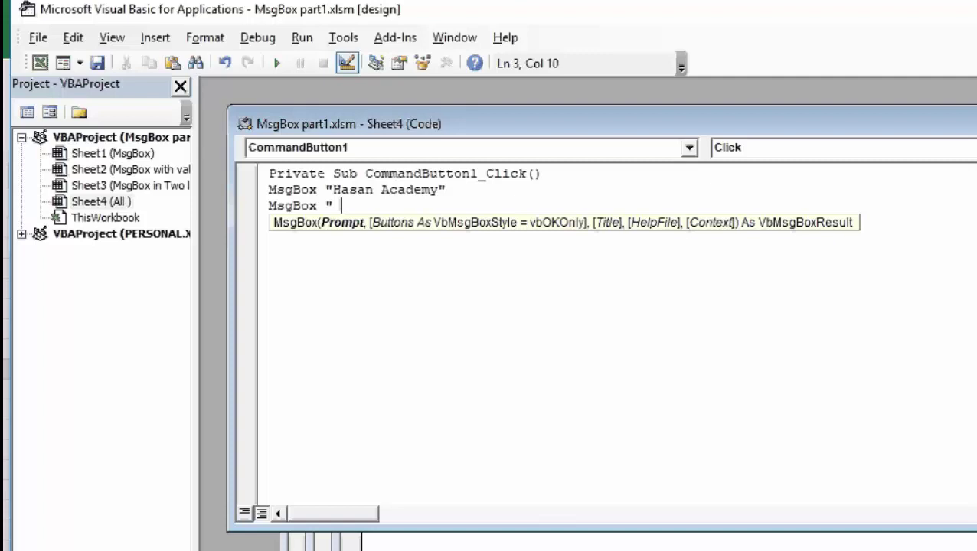
{"action": "type", "text": "Enter"}
{"action": "type", "text": "ed "}
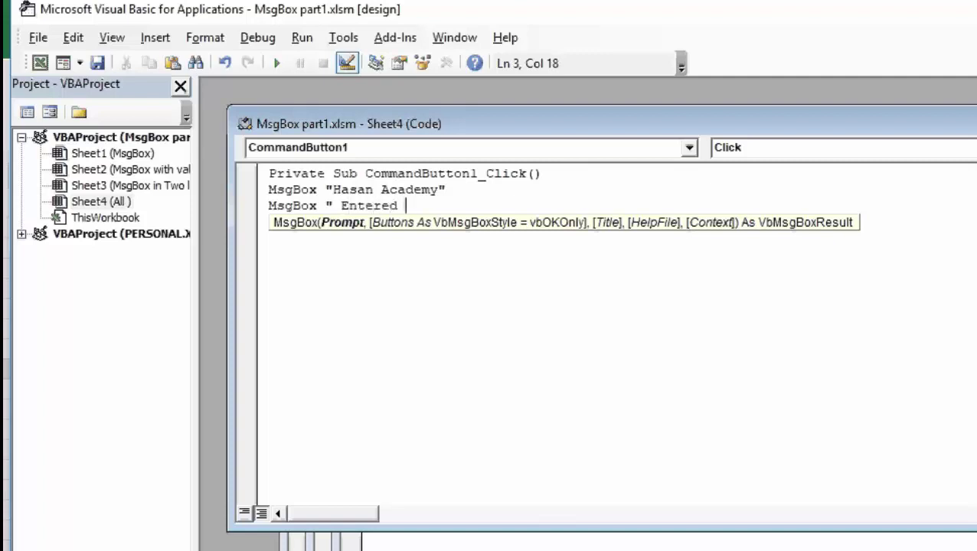
{"action": "type", "text": "value i"}
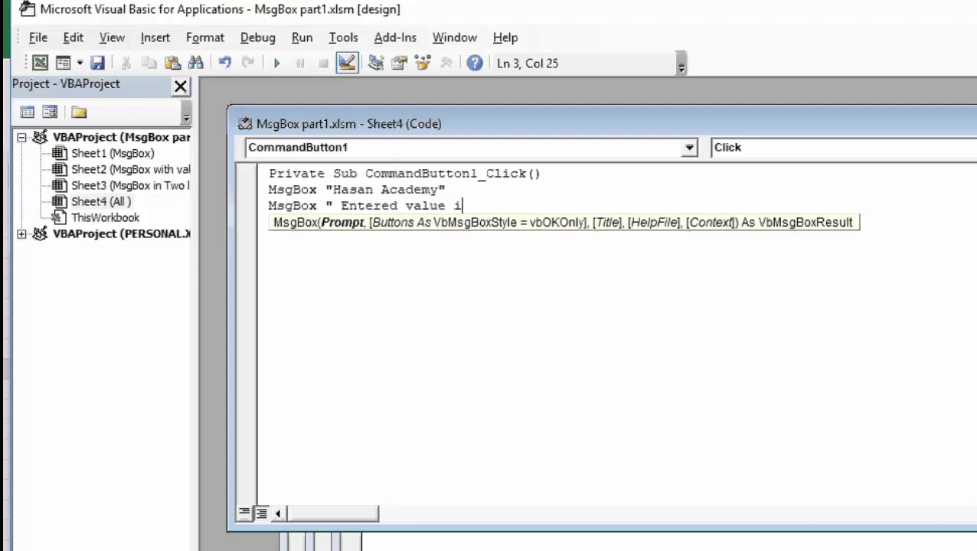
{"action": "type", "text": "s "}
{"action": "type", "text": "\""}
{"action": "type", "text": " & R"}
{"action": "type", "text": "ange"}
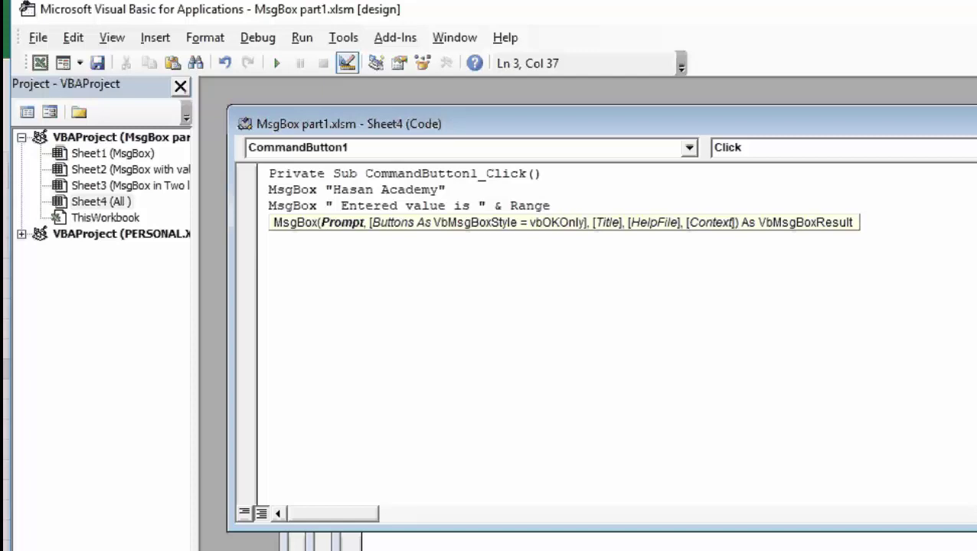
{"action": "key", "text": "BackSpace"}
{"action": "type", "text": "("}
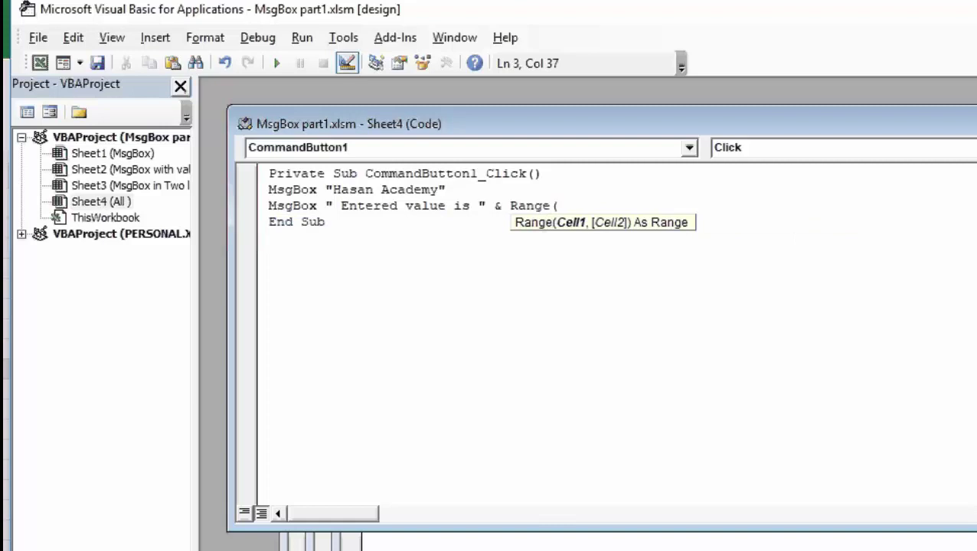
{"action": "type", "text": "\"A1"}
{"action": "type", "text": "\")"}
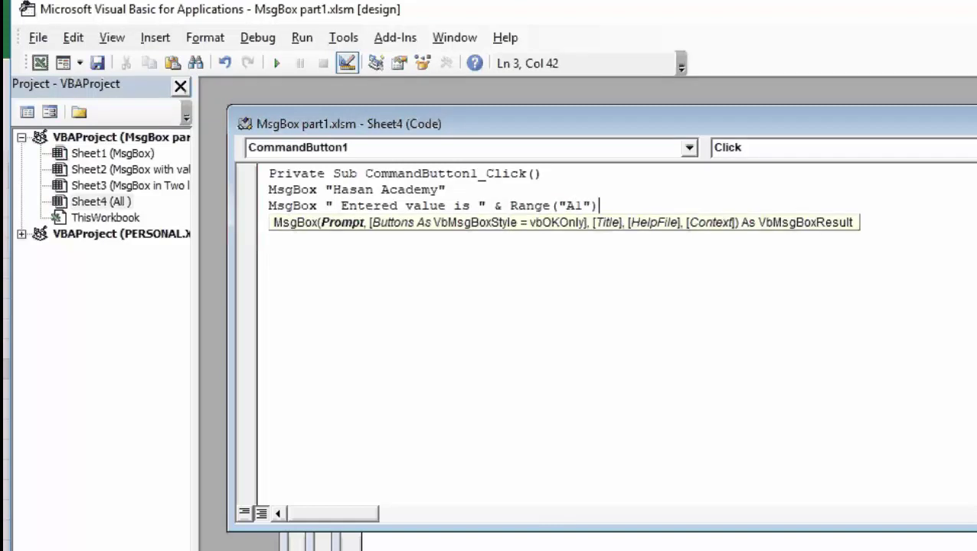
{"action": "type", "text": ".v"}
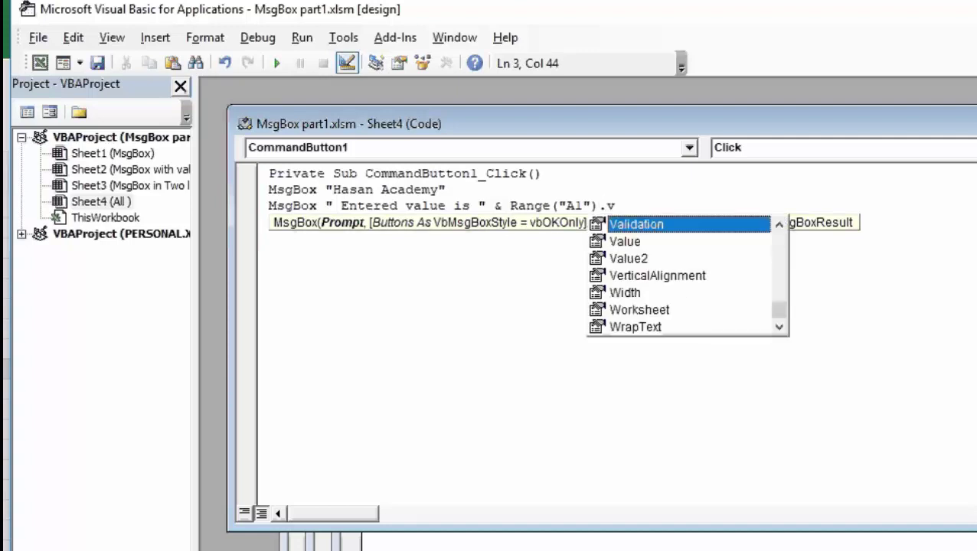
{"action": "double_click", "coordinate": [624, 241]}
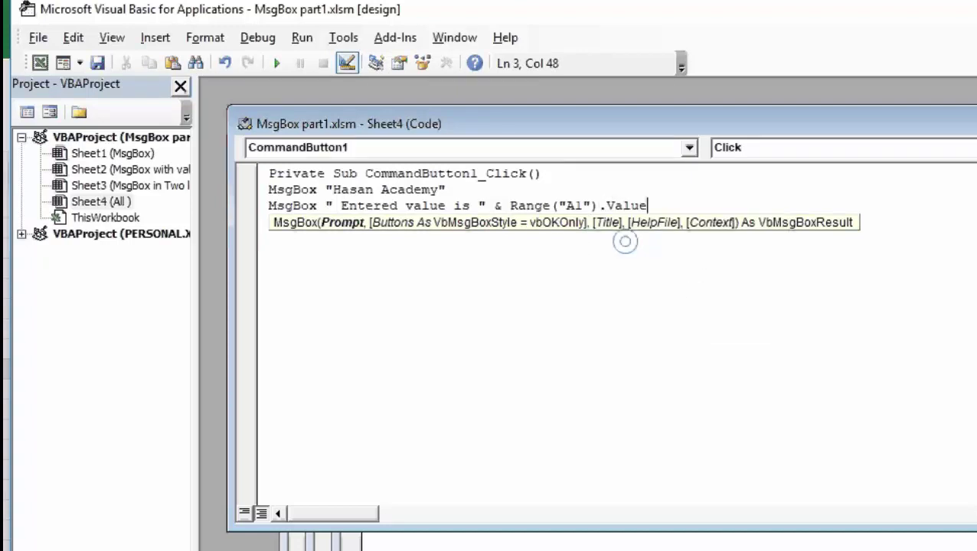
{"action": "key", "text": "Return"}
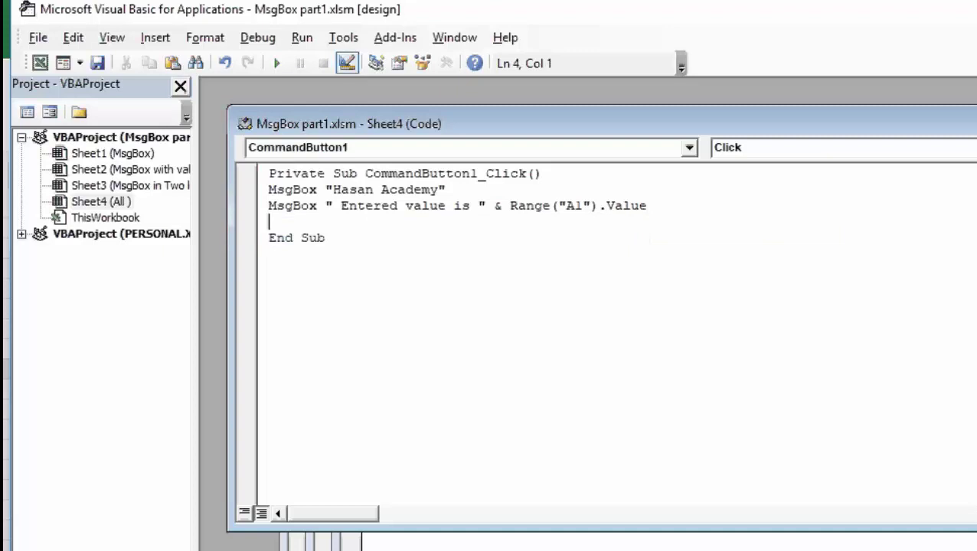
Step: Type MsgBox " Hasan Academy" & vbNewLine & " One of the best online educations platfrom" as line four
{"action": "type", "text": "ms"}
{"action": "key", "text": "BackSpace"}
{"action": "key", "text": "BackSpace"}
{"action": "type", "text": "Msg"}
{"action": "type", "text": "Box"}
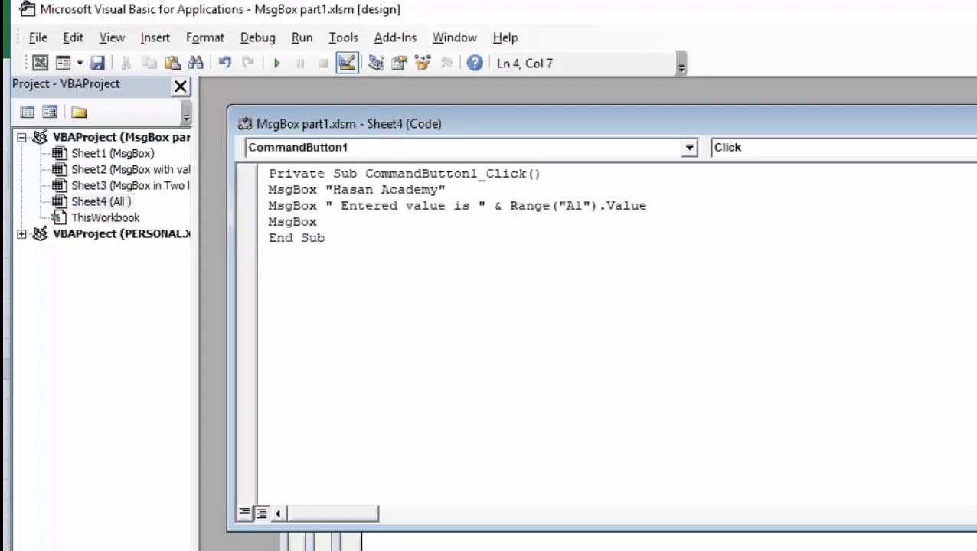
{"action": "type", "text": " \" "}
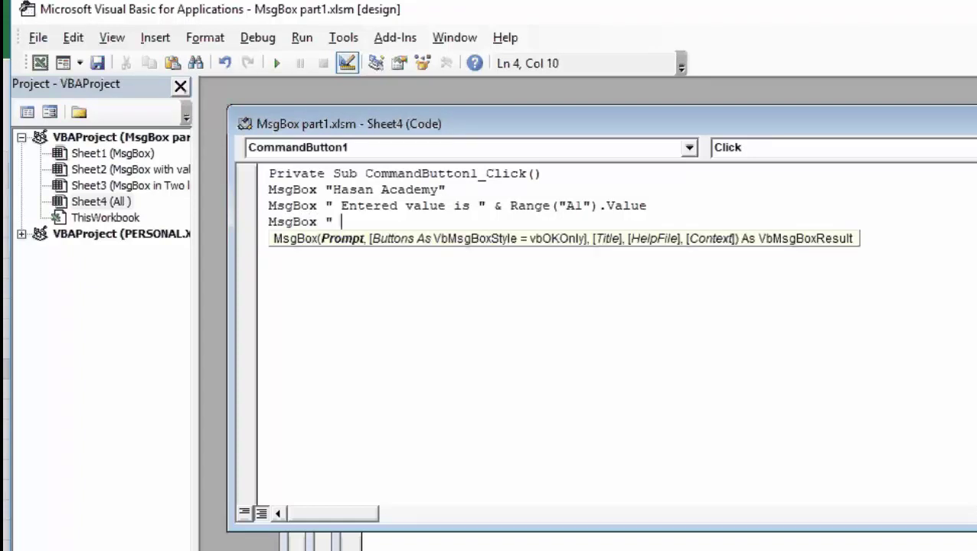
{"action": "type", "text": "Hasan "}
{"action": "type", "text": "Aca"}
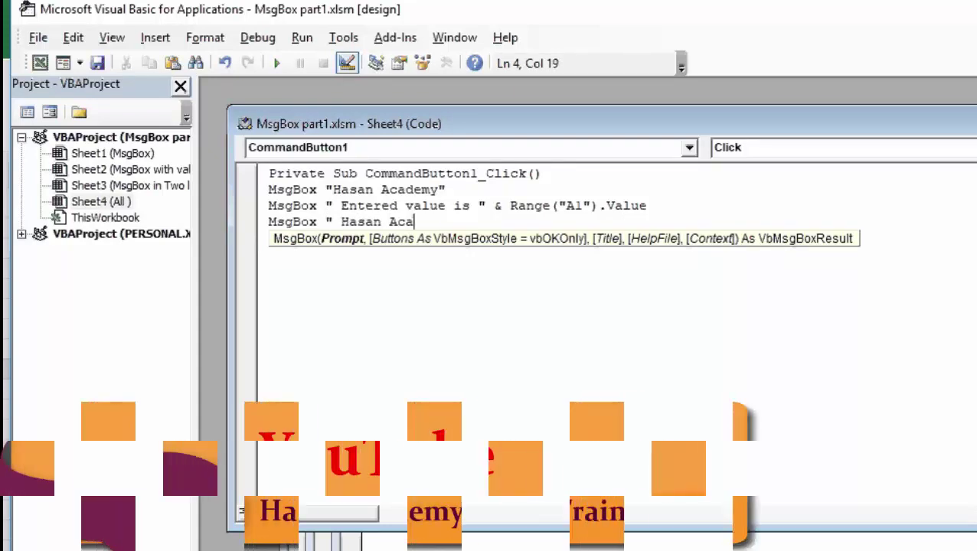
{"action": "type", "text": "demy"}
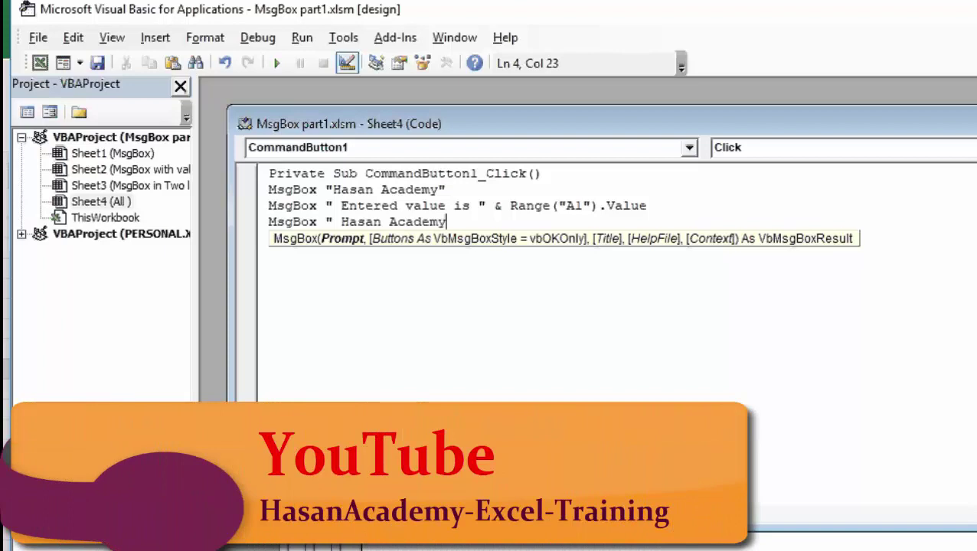
{"action": "type", "text": "\""}
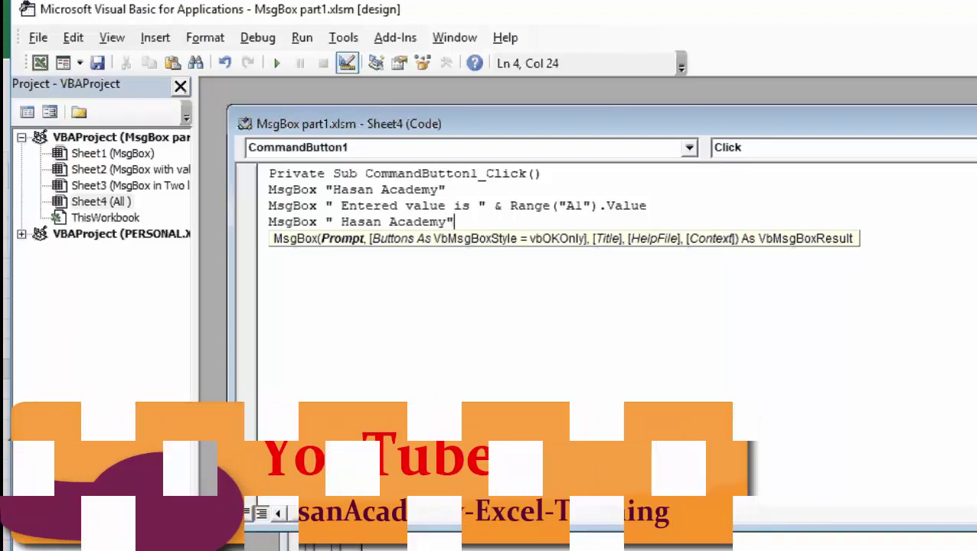
{"action": "type", "text": ")"}
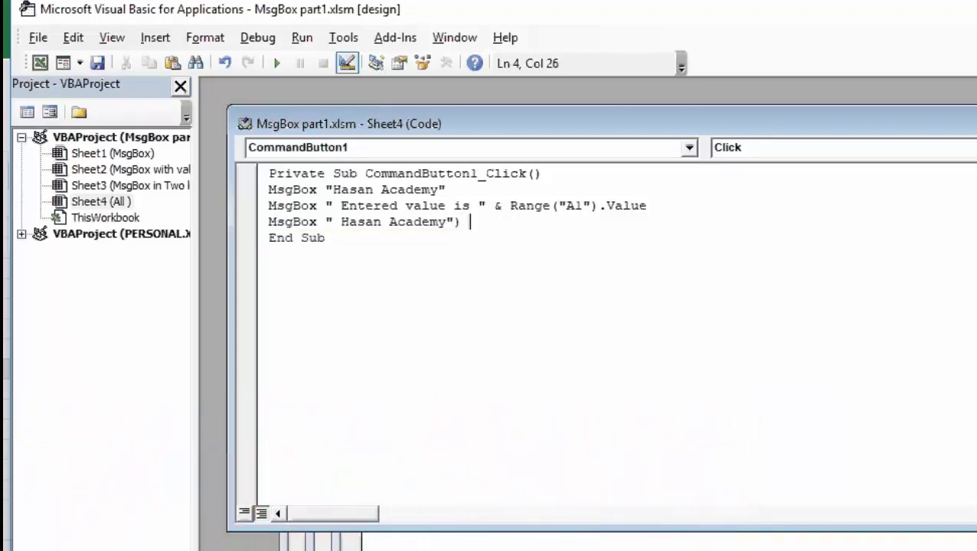
{"action": "type", "text": " &"}
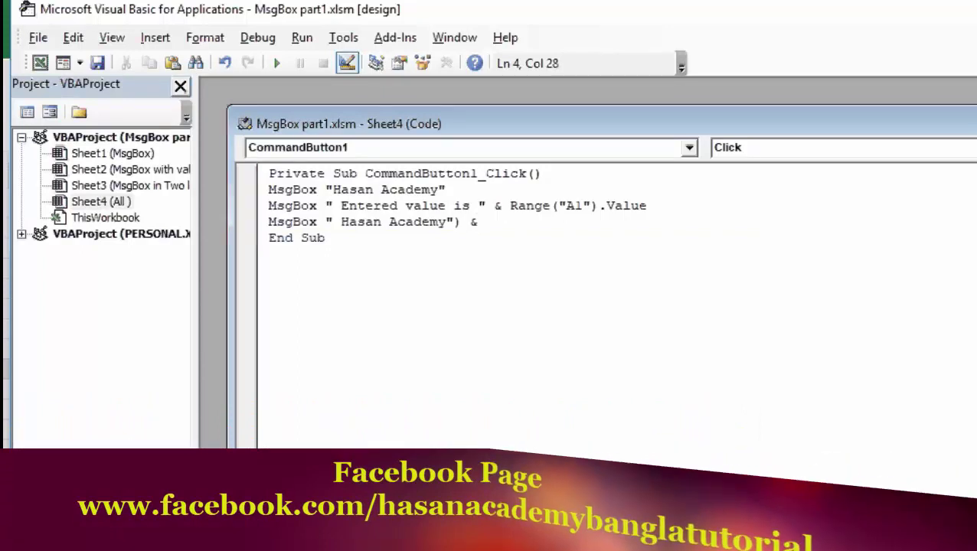
{"action": "type", "text": " Vb"}
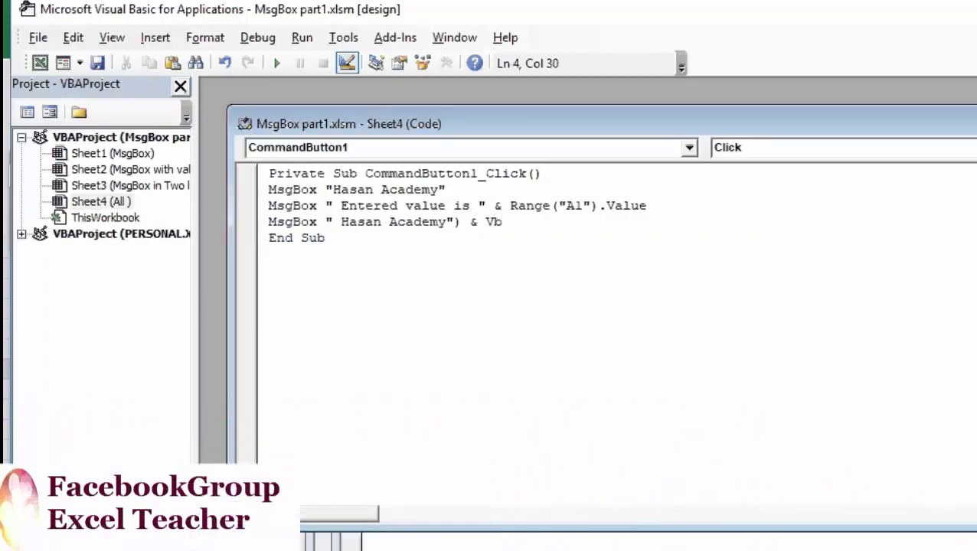
{"action": "type", "text": "newl"}
{"action": "key", "text": "BackSpace"}
{"action": "key", "text": "BackSpace"}
{"action": "type", "text": "e"}
{"action": "key", "text": "BackSpace"}
{"action": "type", "text": "wl"}
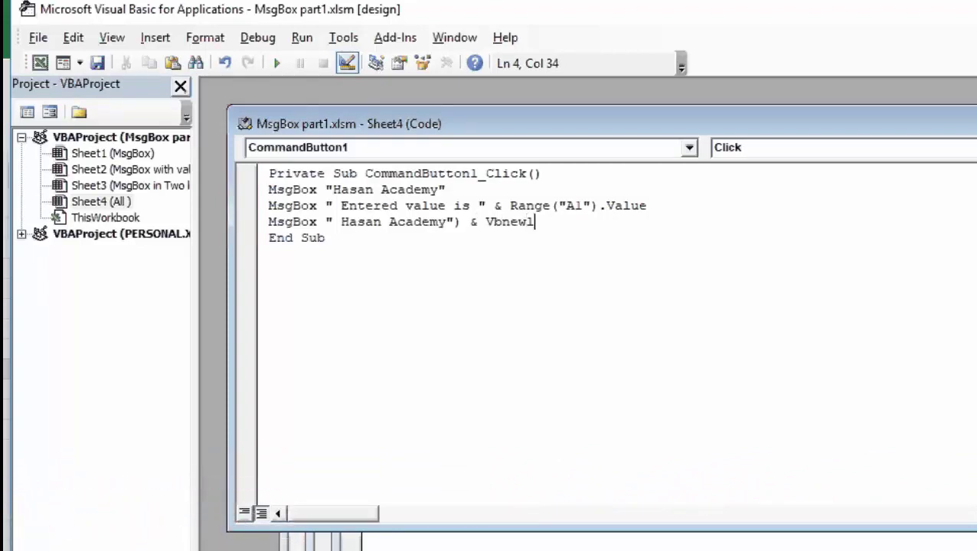
{"action": "type", "text": "ine"}
{"action": "key", "text": "BackSpace"}
{"action": "key", "text": "BackSpace"}
{"action": "key", "text": "BackSpace"}
{"action": "key", "text": "BackSpace"}
{"action": "key", "text": "BackSpace"}
{"action": "key", "text": "BackSpace"}
{"action": "key", "text": "BackSpace"}
{"action": "type", "text": "Ne"}
{"action": "type", "text": "wline"}
{"action": "type", "text": " &"}
{"action": "type", "text": " \""}
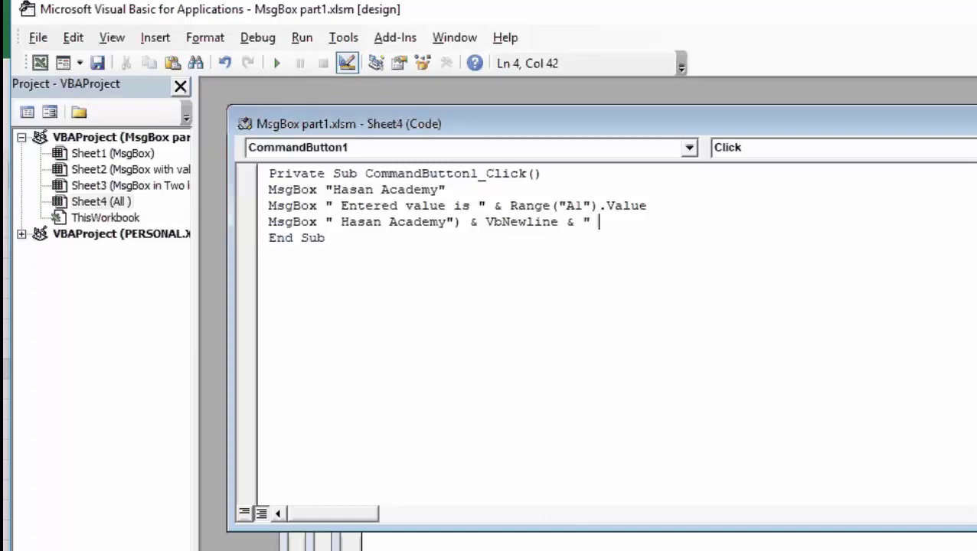
{"action": "type", "text": " One of "}
{"action": "type", "text": "the be"}
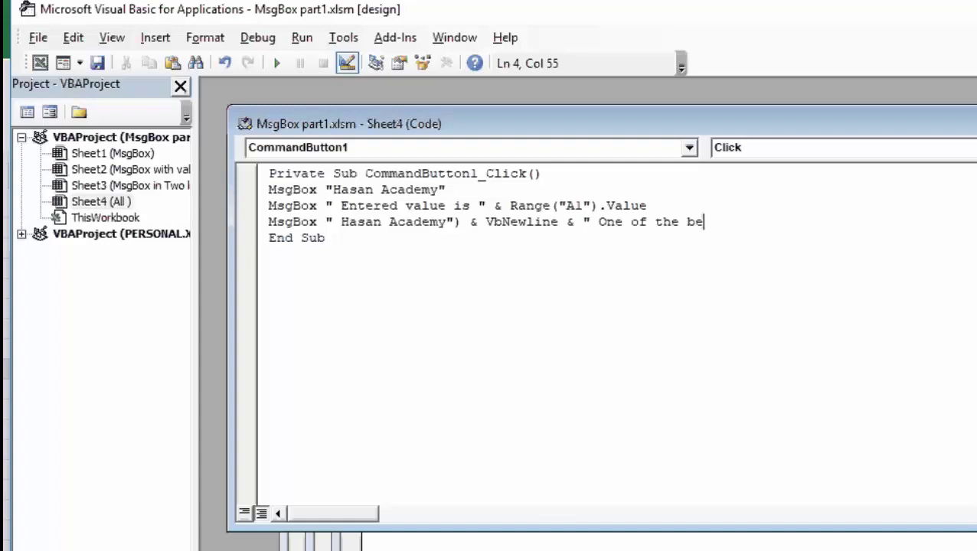
{"action": "type", "text": "st "}
{"action": "type", "text": "onle"}
{"action": "key", "text": "BackSpace"}
{"action": "type", "text": "ine ed"}
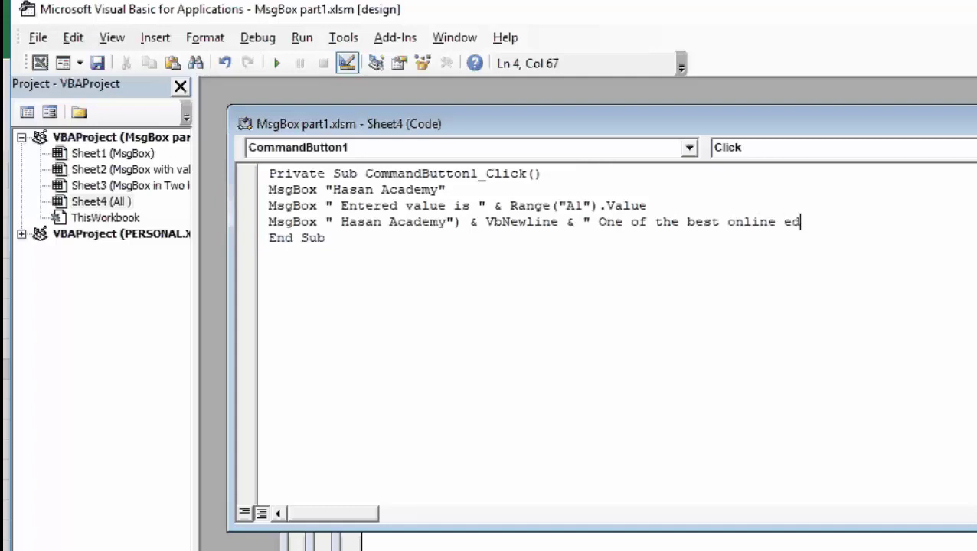
{"action": "type", "text": "uc"}
{"action": "type", "text": "ations "}
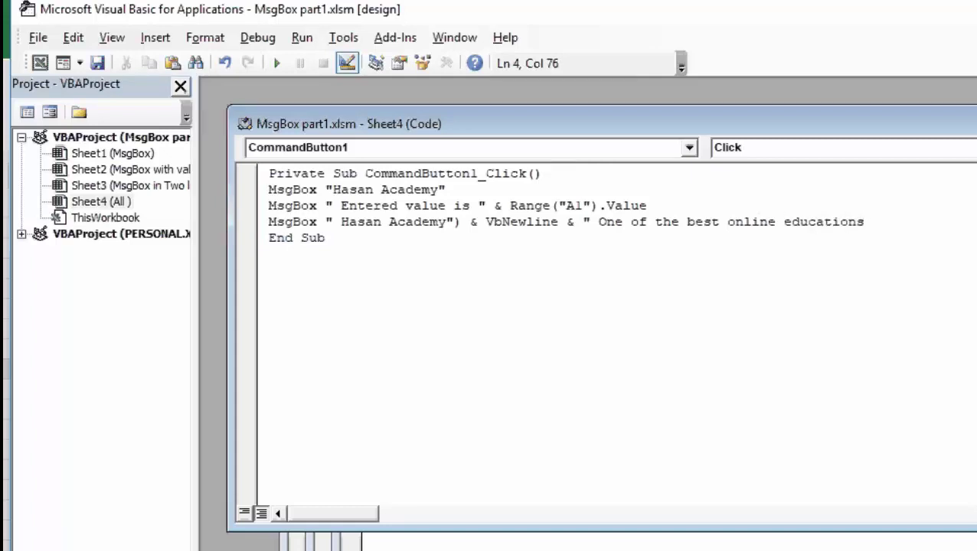
{"action": "type", "text": "platfr"}
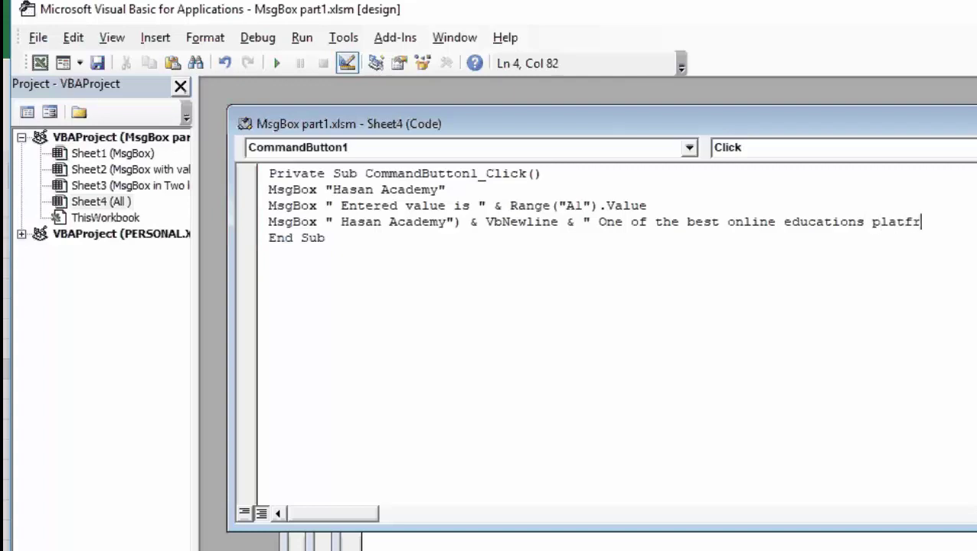
{"action": "type", "text": "om\""}
Step: Clear the compile error by deleting the stray closing bracket after "Hasan Academy"
{"action": "left_click", "coordinate": [625, 242]}
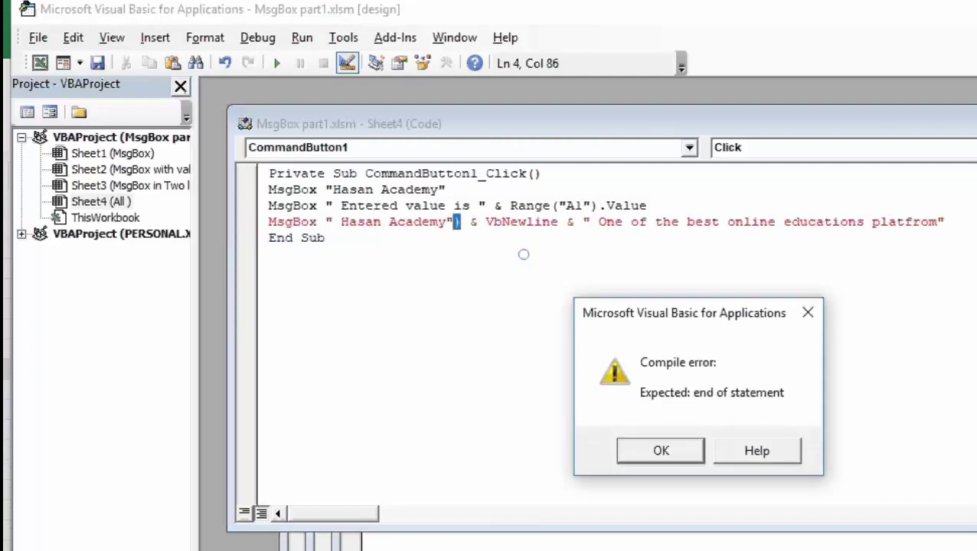
{"action": "key", "text": "Return"}
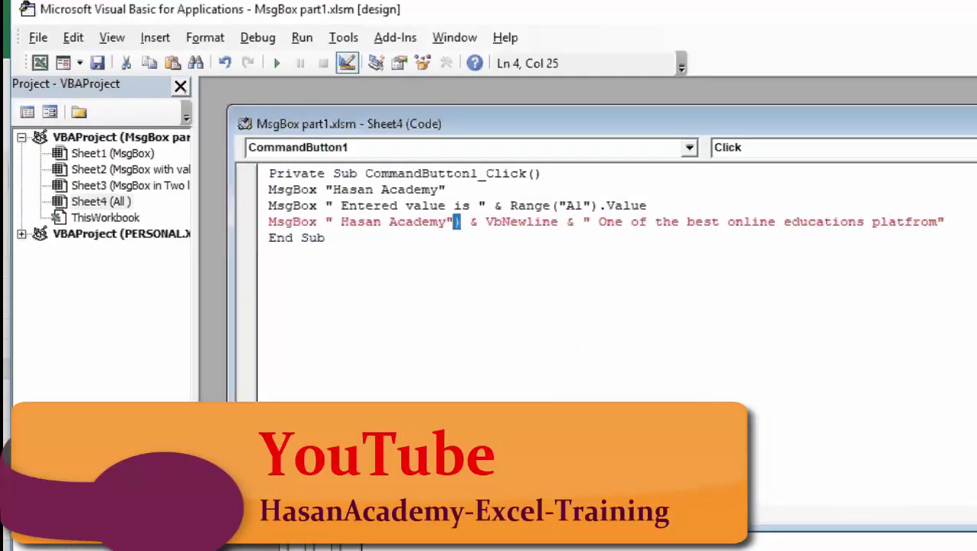
{"action": "left_click", "coordinate": [461, 222]}
{"action": "key", "text": "BackSpace"}
{"action": "left_click", "coordinate": [480, 317]}
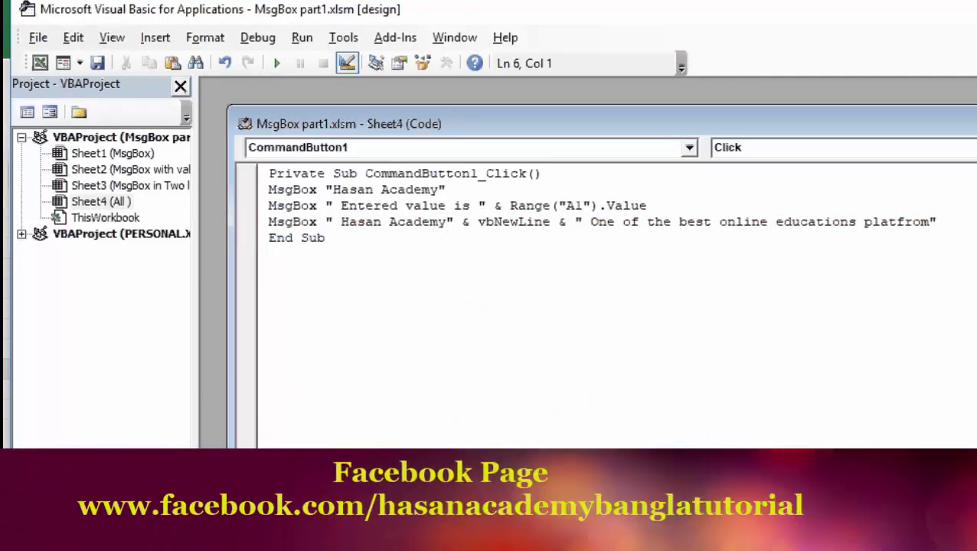
Step: Return to Excel and turn off Design Mode
{"action": "key", "text": "alt+F11"}
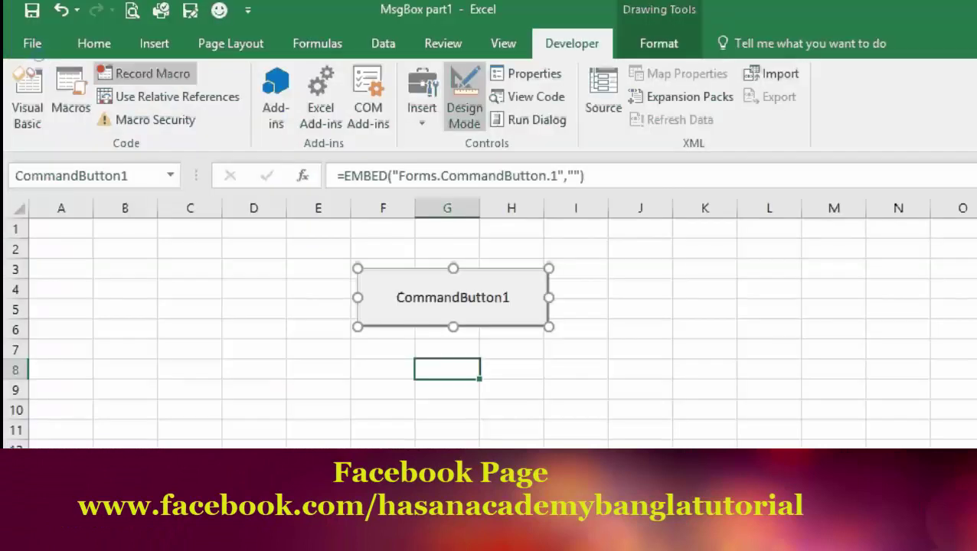
{"action": "left_click", "coordinate": [576, 375]}
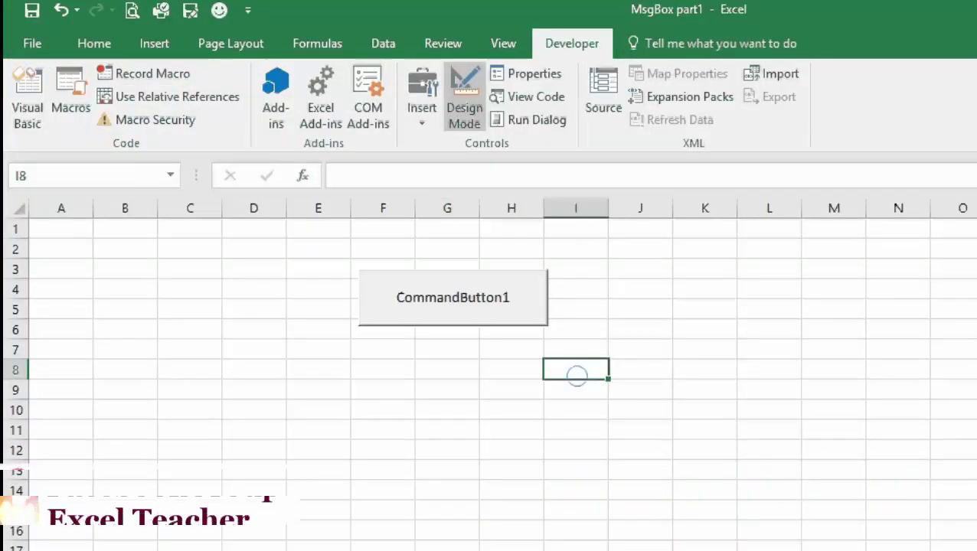
{"action": "left_click", "coordinate": [460, 298]}
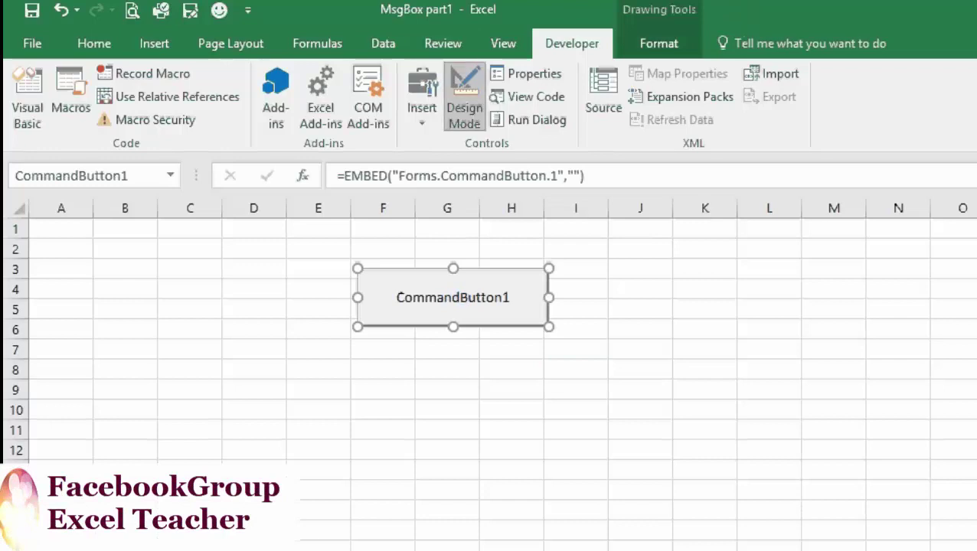
{"action": "left_click", "coordinate": [467, 104]}
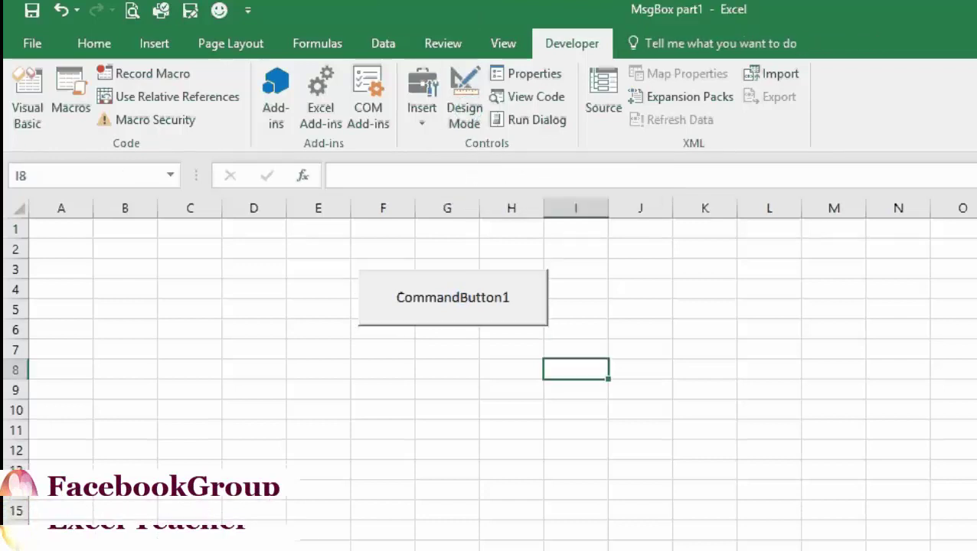
Step: Run CommandButton1 and dismiss its three messages, ending with the two-line Hasan Academy one
{"action": "left_click", "coordinate": [500, 299]}
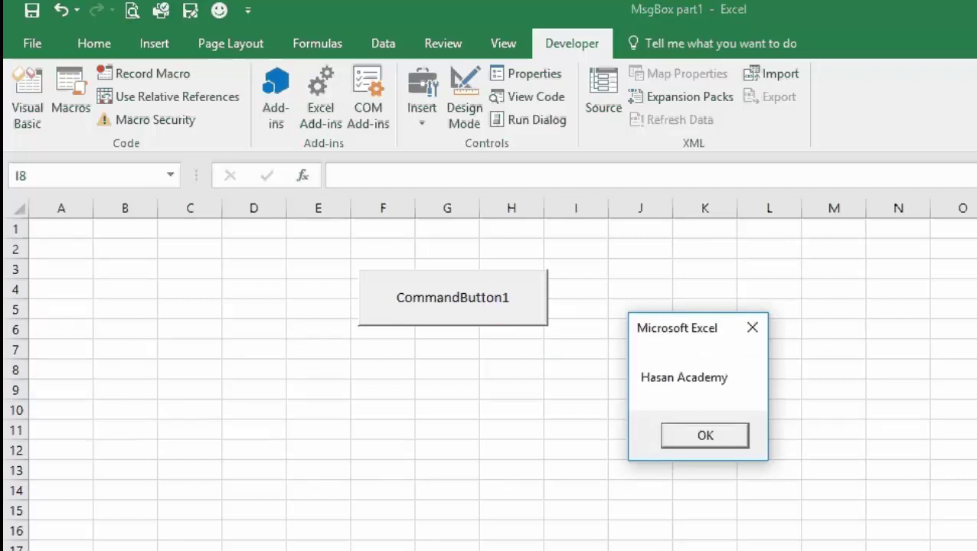
{"action": "left_click", "coordinate": [705, 435]}
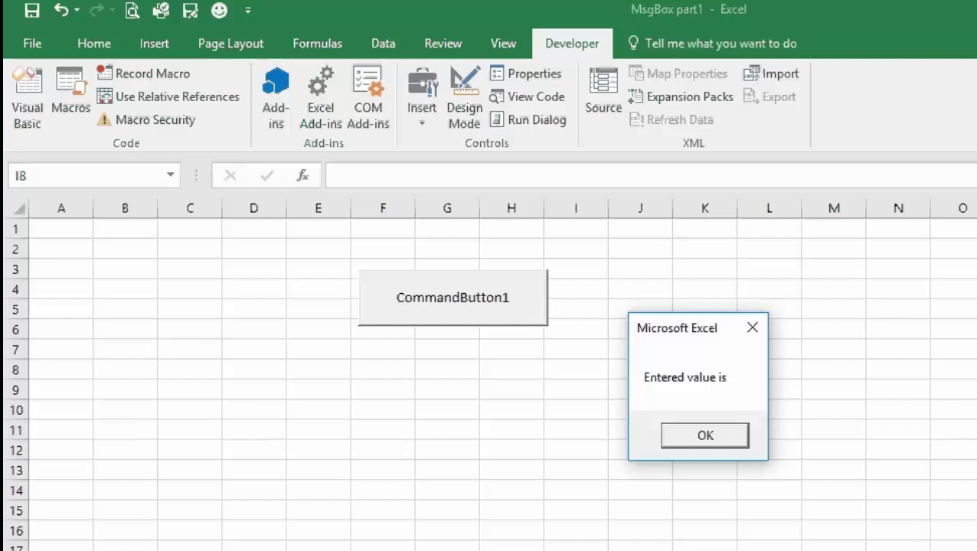
{"action": "left_click", "coordinate": [696, 433]}
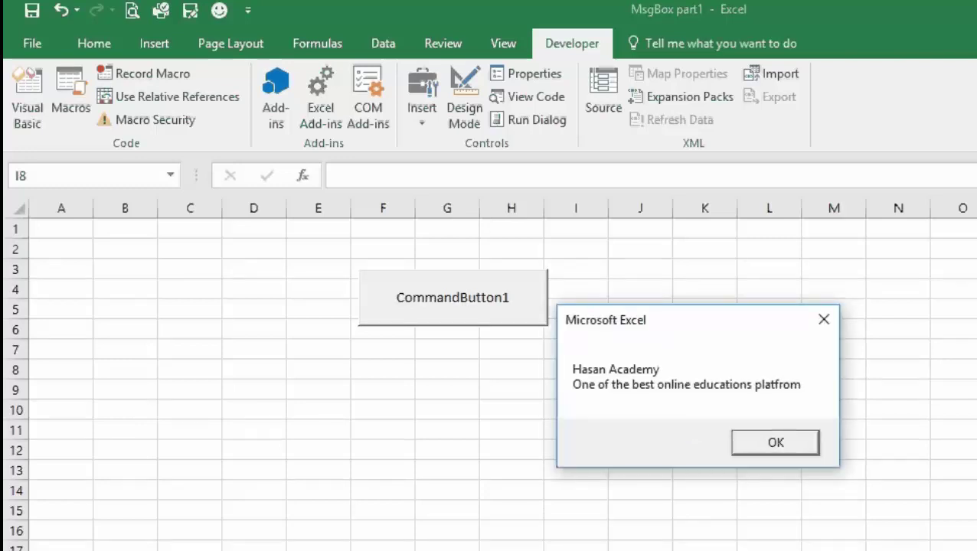
{"action": "left_click", "coordinate": [765, 444]}
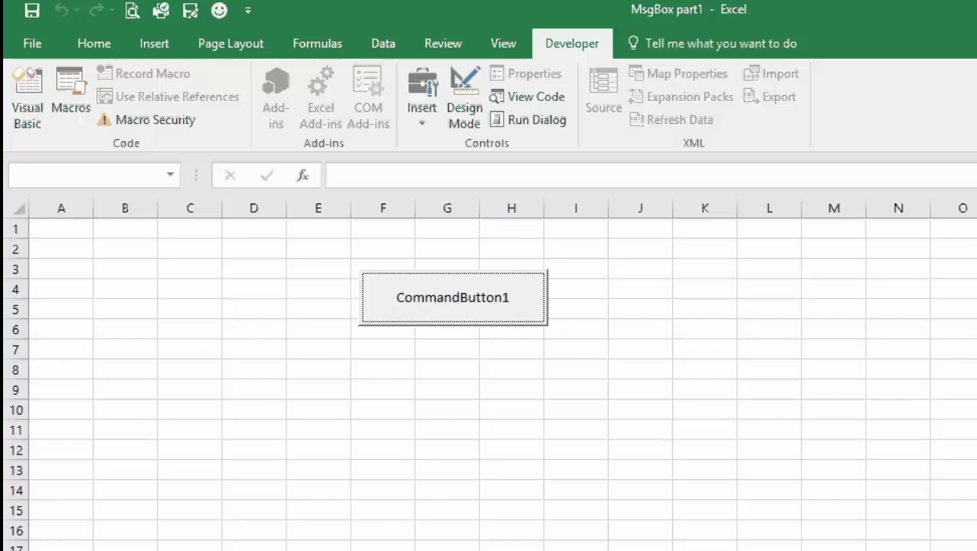
Step: Enter 50 in cell A1
{"action": "left_click", "coordinate": [57, 231]}
{"action": "type", "text": "5"}
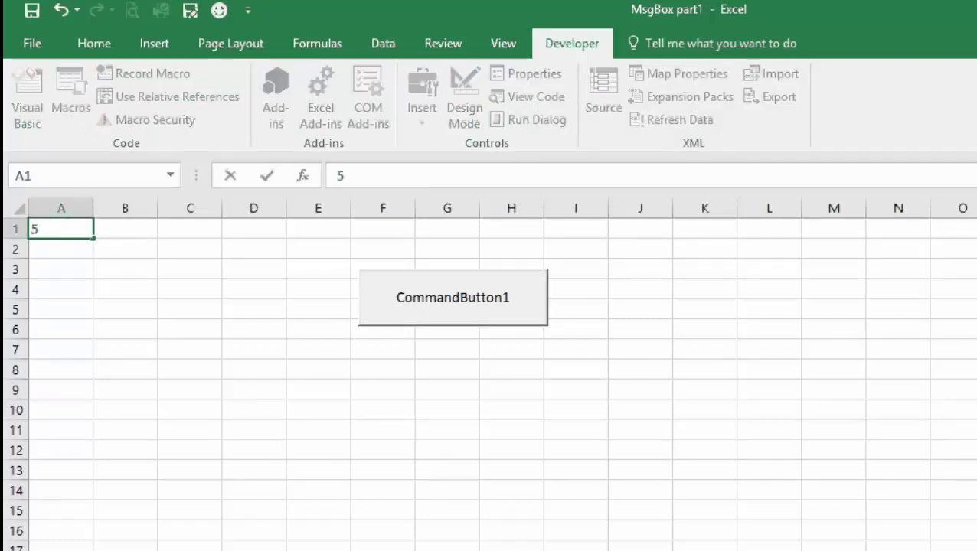
{"action": "type", "text": "0"}
{"action": "left_click", "coordinate": [158, 331]}
Step: Rerun CommandButton1 and dismiss the three messages, including "Entered value is 50"
{"action": "left_click", "coordinate": [432, 287]}
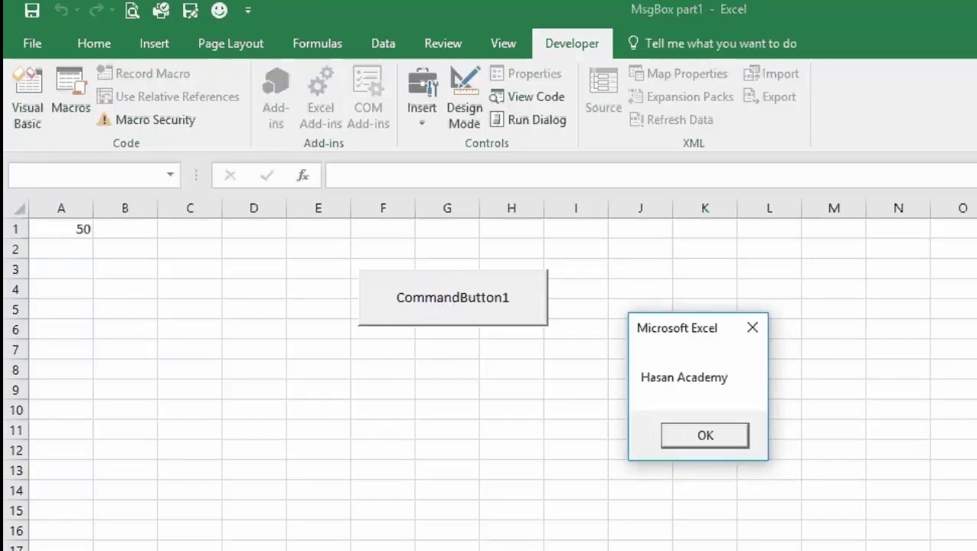
{"action": "left_click", "coordinate": [721, 442]}
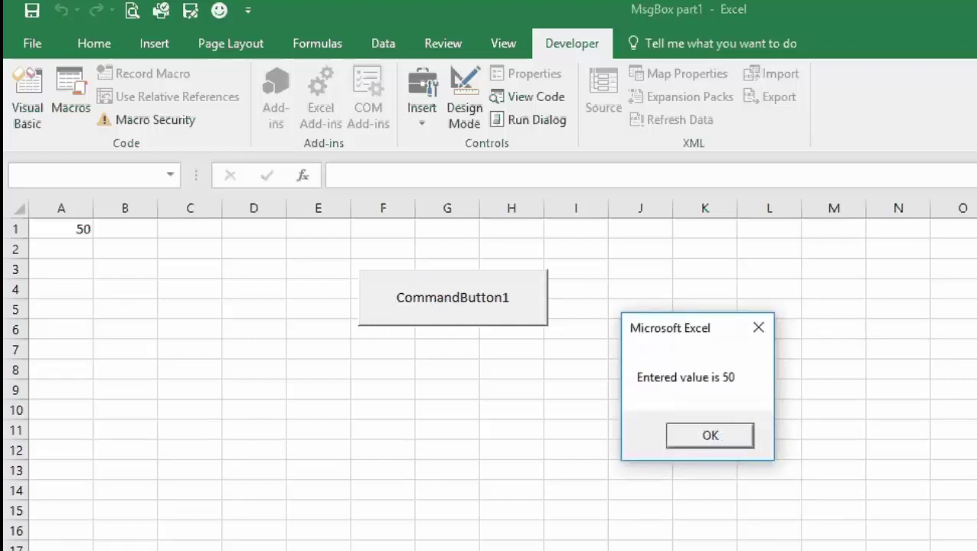
{"action": "left_click", "coordinate": [721, 442]}
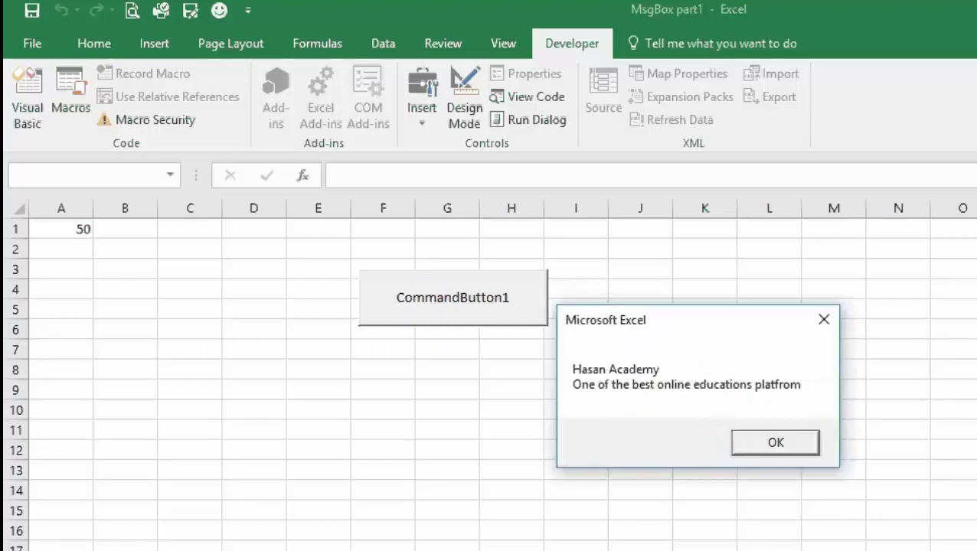
{"action": "left_click", "coordinate": [775, 442]}
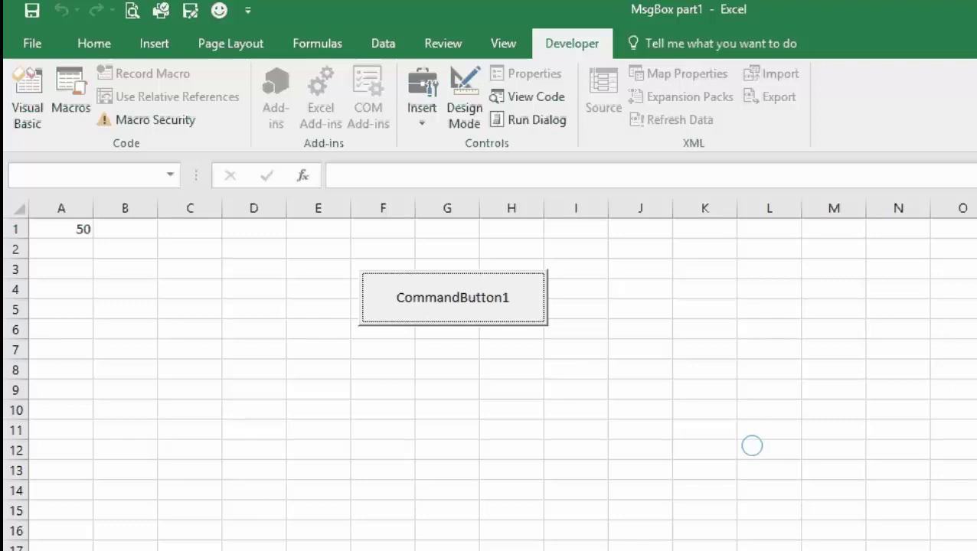
{"action": "left_click", "coordinate": [584, 390]}
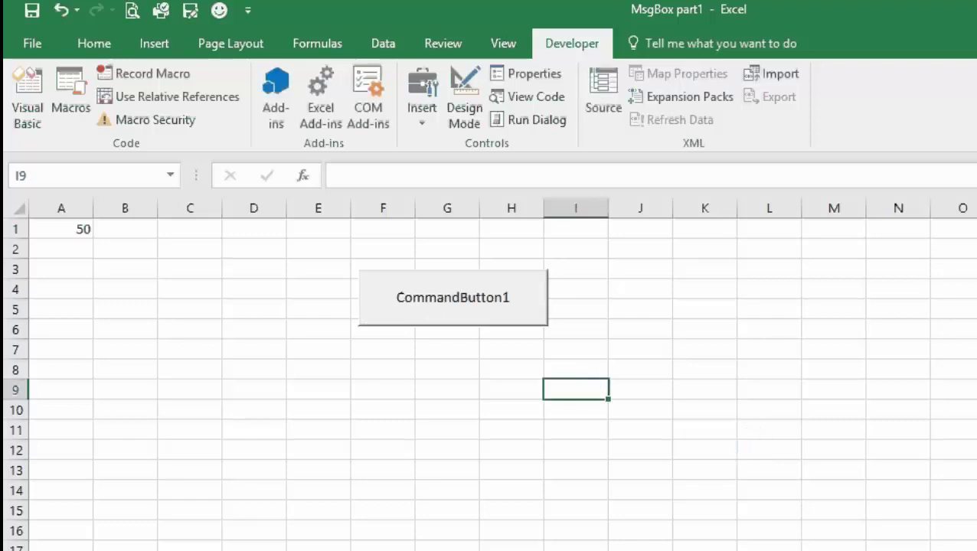